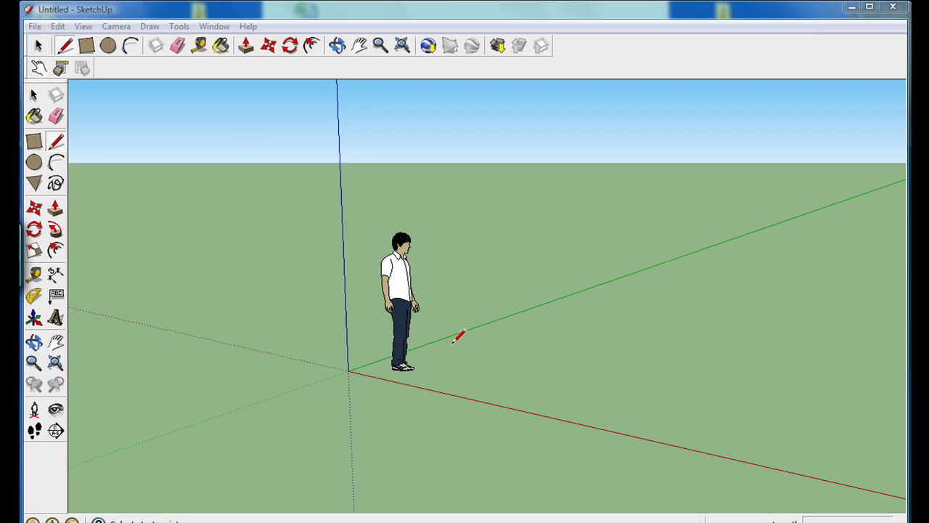
Step: Select the standing person figure and delete it from the scene
mouse_move(451, 336)
middle_down()
mouse_move(450, 346)
mouse_move(604, 307)
mouse_move(635, 266)
mouse_move(580, 338)
mouse_move(520, 334)
mouse_move(518, 322)
middle_up()
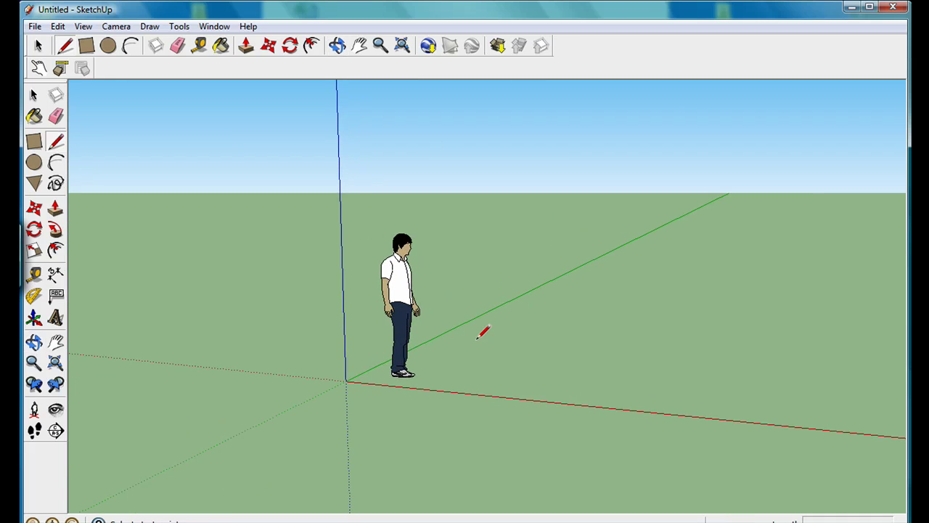
click(38, 45)
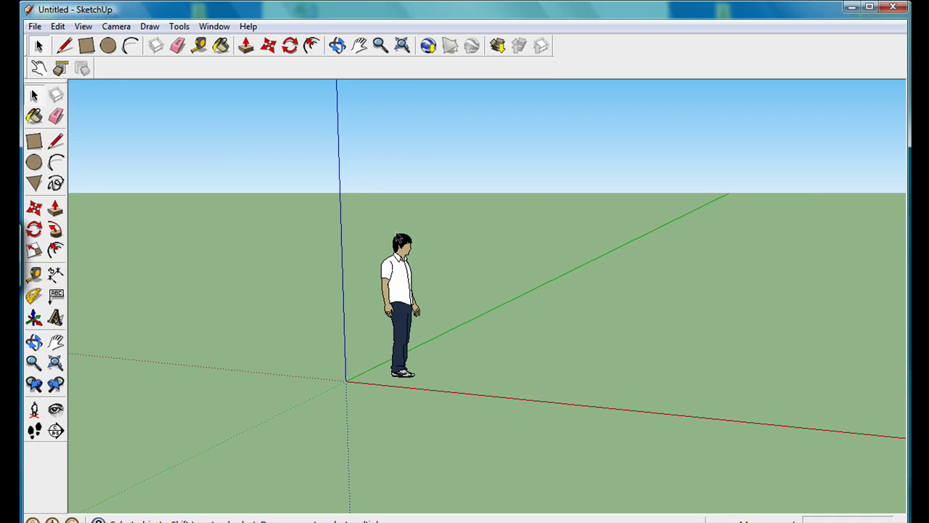
drag(365, 216, 446, 399)
key(Delete)
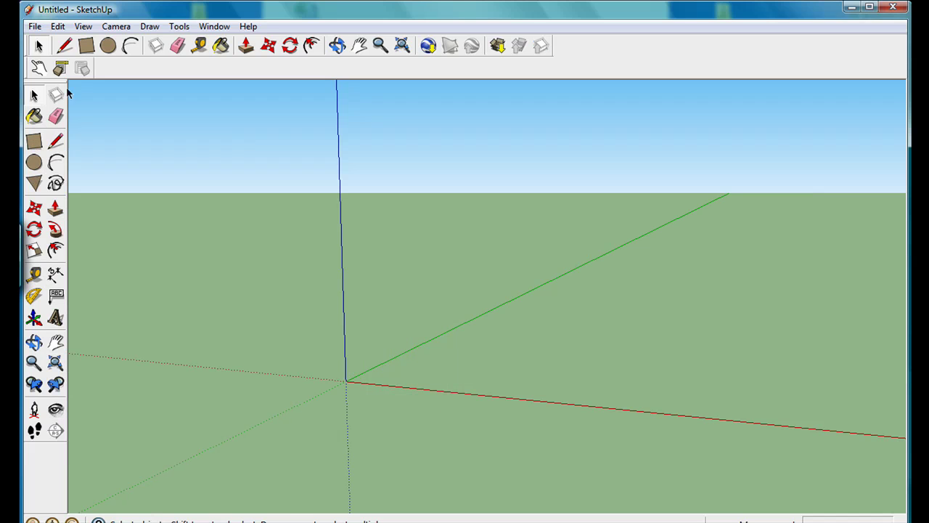
Step: Turn on the Large Tool Set toolbar from View > Toolbars
click(84, 27)
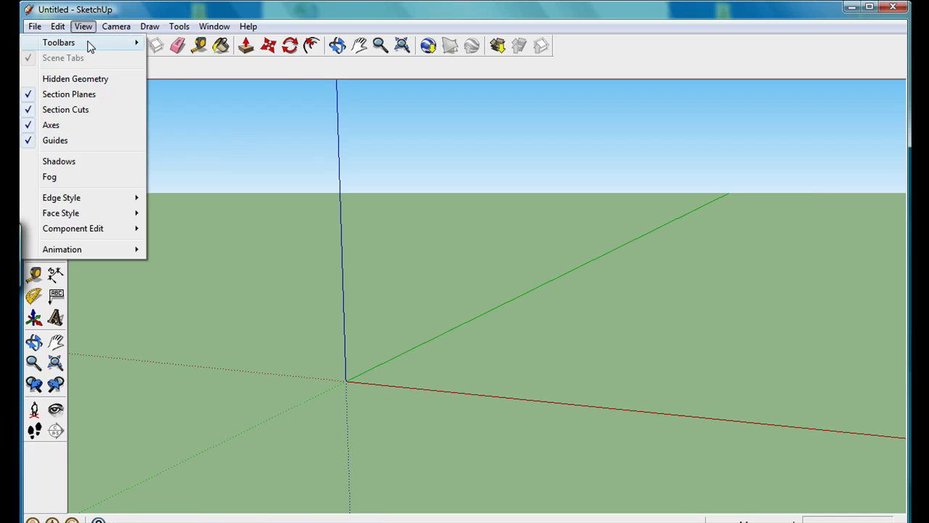
mouse_move(89, 47)
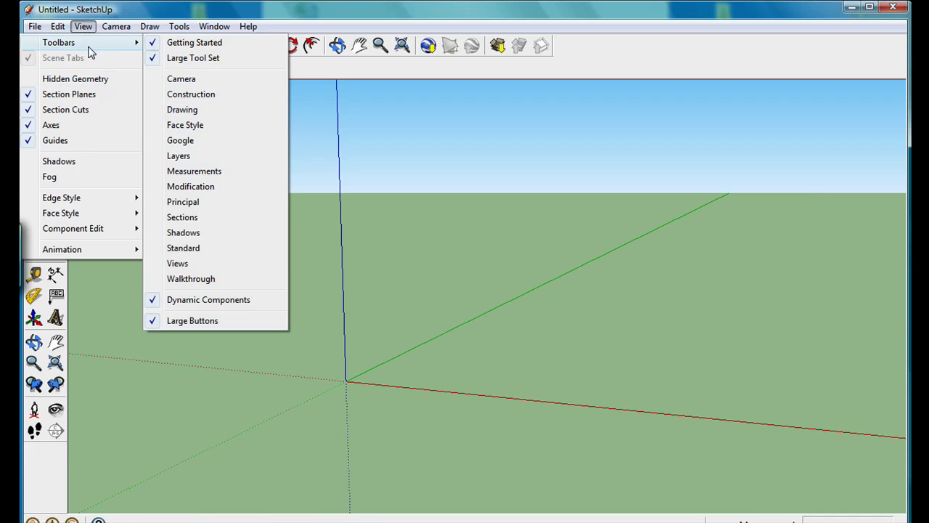
click(180, 59)
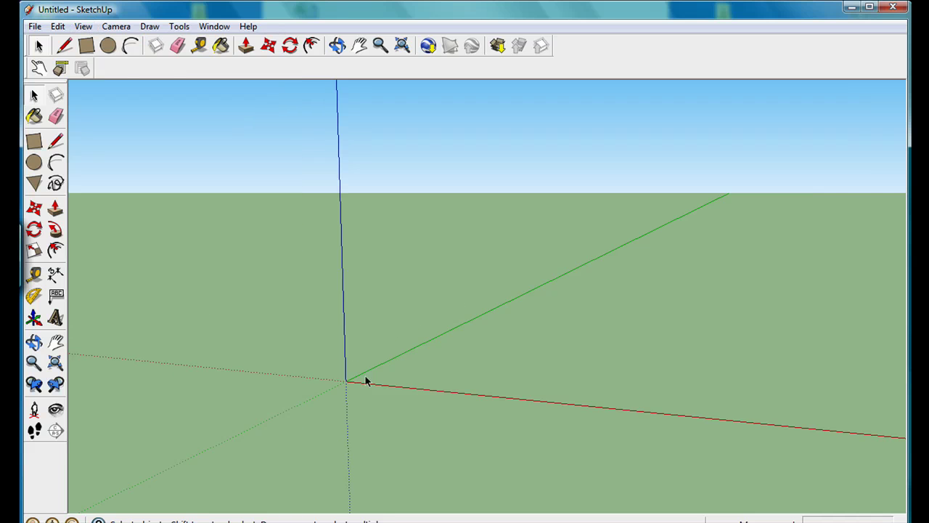
Step: Draw a rectangular face on the ground beside the red and green axes, then view it side-on
click(86, 45)
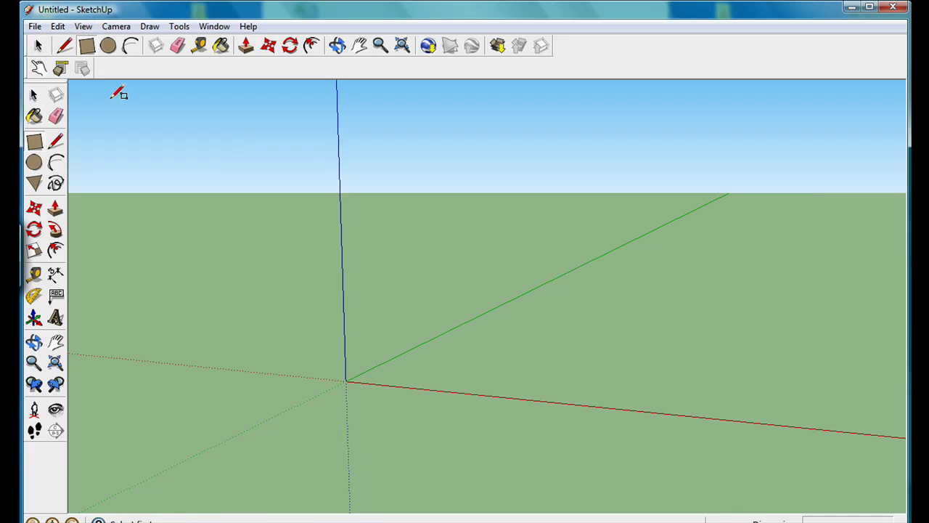
click(467, 370)
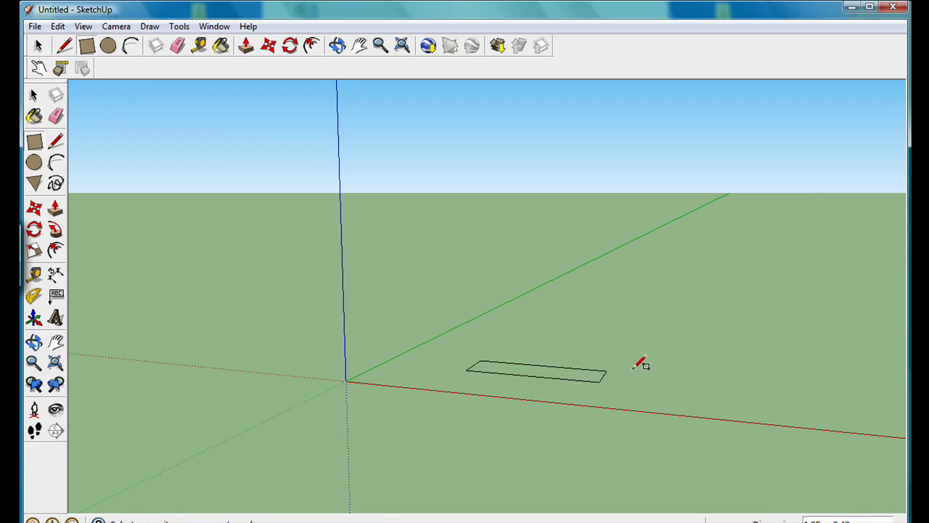
click(648, 333)
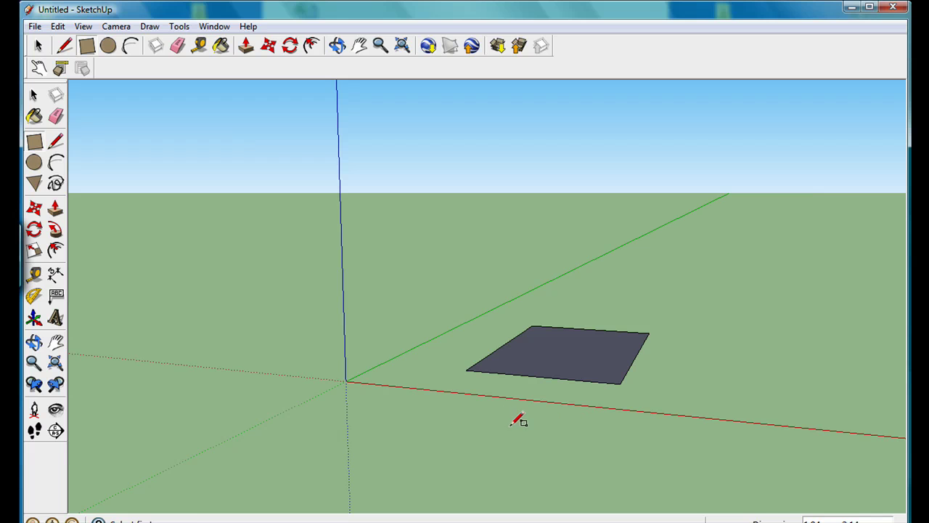
scroll(425, 412, down, 1)
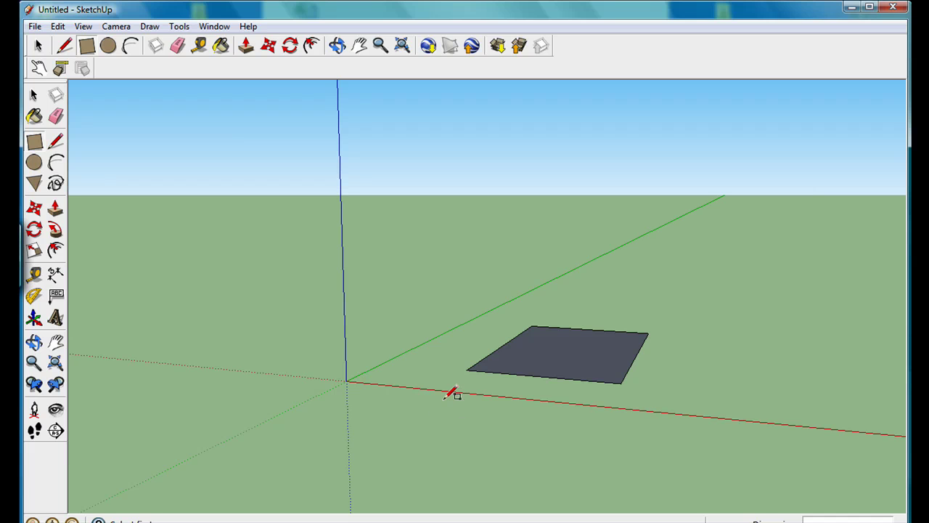
mouse_move(444, 398)
middle_down()
mouse_move(491, 402)
mouse_move(542, 391)
mouse_move(554, 319)
mouse_move(516, 298)
mouse_move(454, 294)
mouse_move(371, 375)
mouse_move(421, 341)
middle_up()
middle_drag(616, 347, 550, 373)
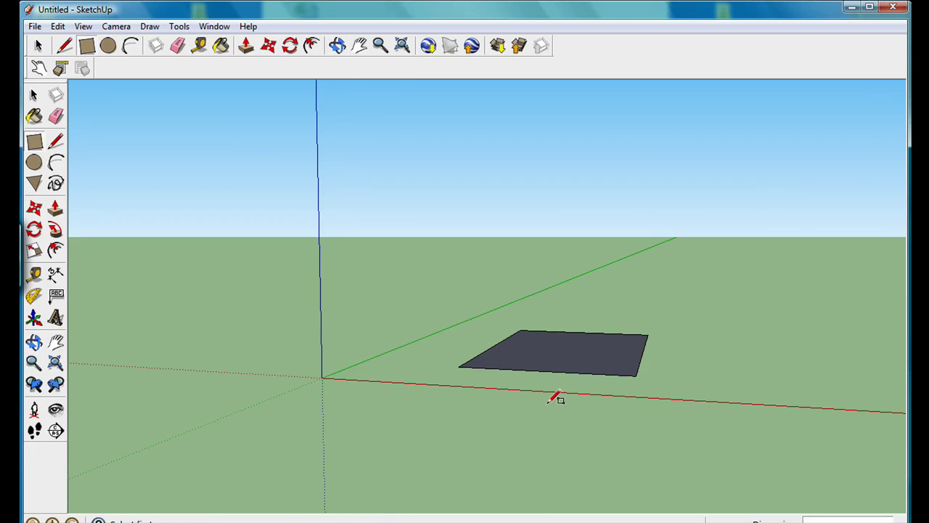
middle_drag(555, 398, 445, 435)
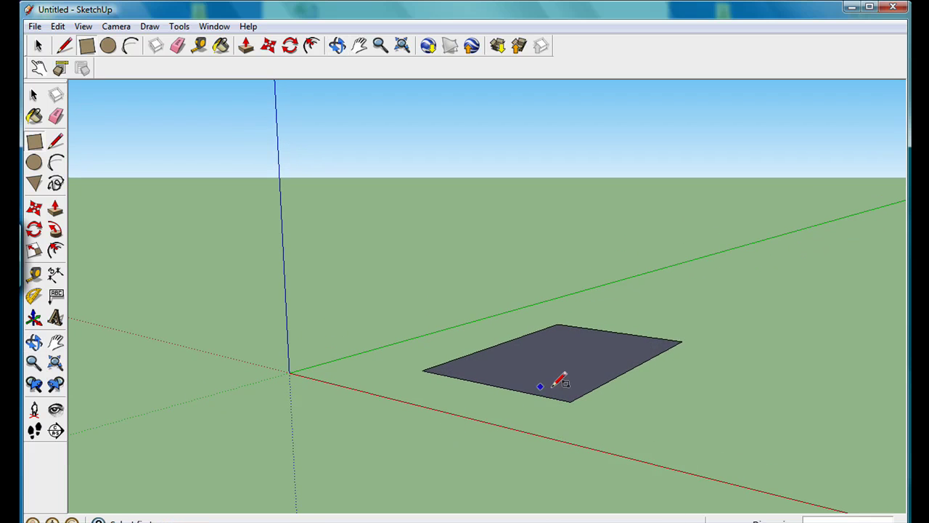
scroll(544, 385, up, 5)
scroll(549, 382, up, 1)
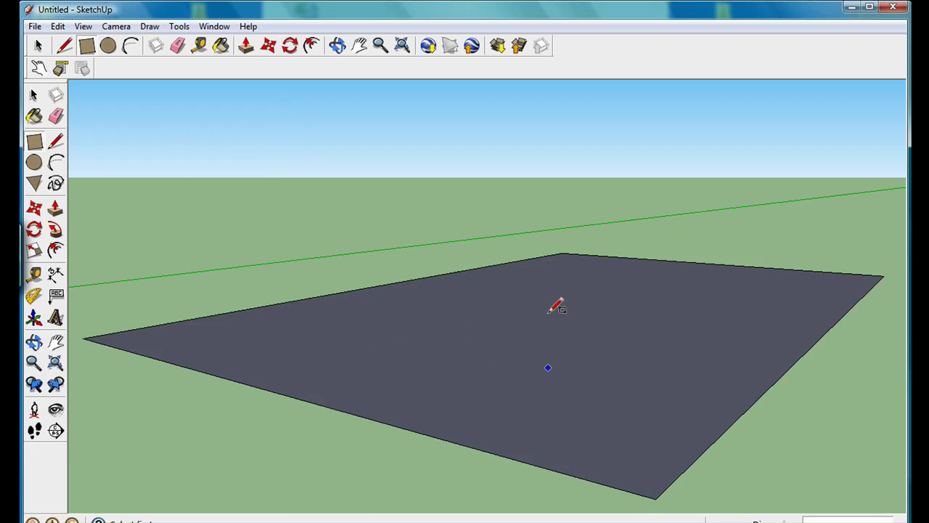
scroll(553, 305, down, 6)
scroll(550, 307, up, 3)
scroll(550, 307, down, 1)
middle_drag(550, 307, 350, 70)
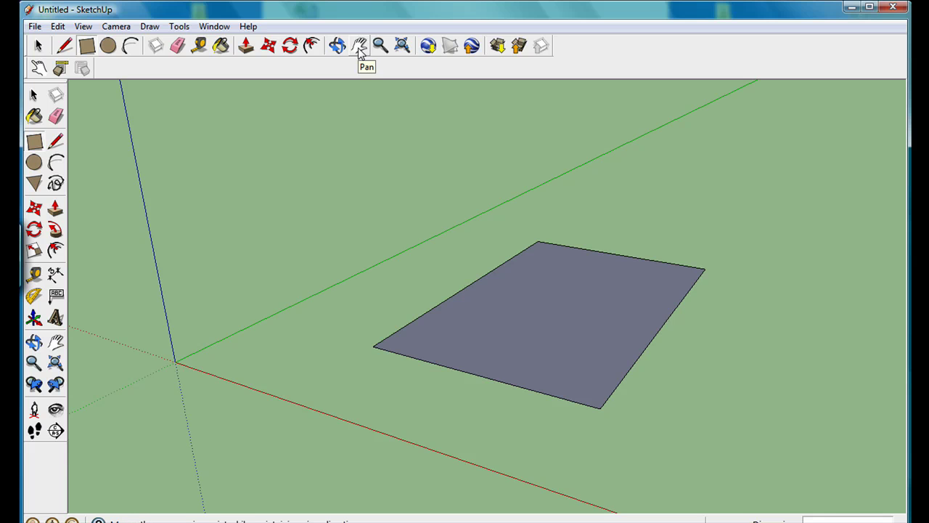
click(359, 47)
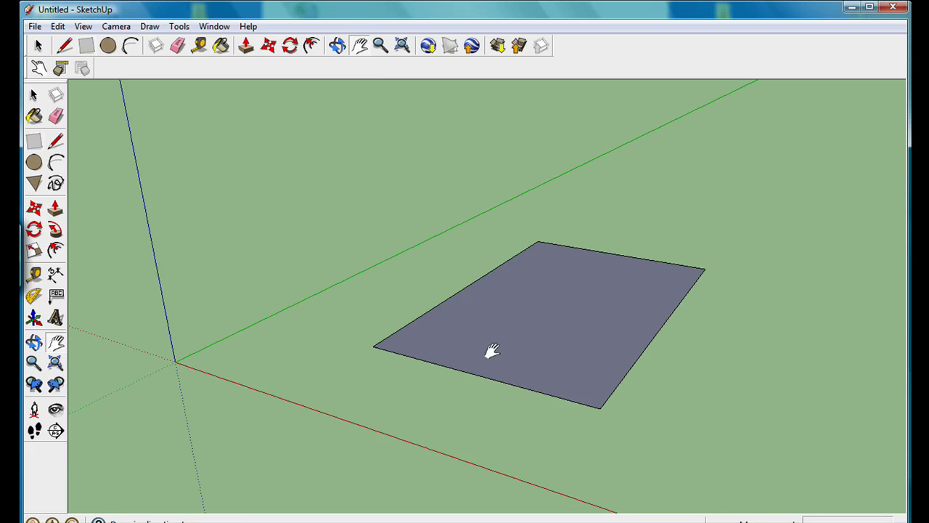
drag(486, 350, 452, 348)
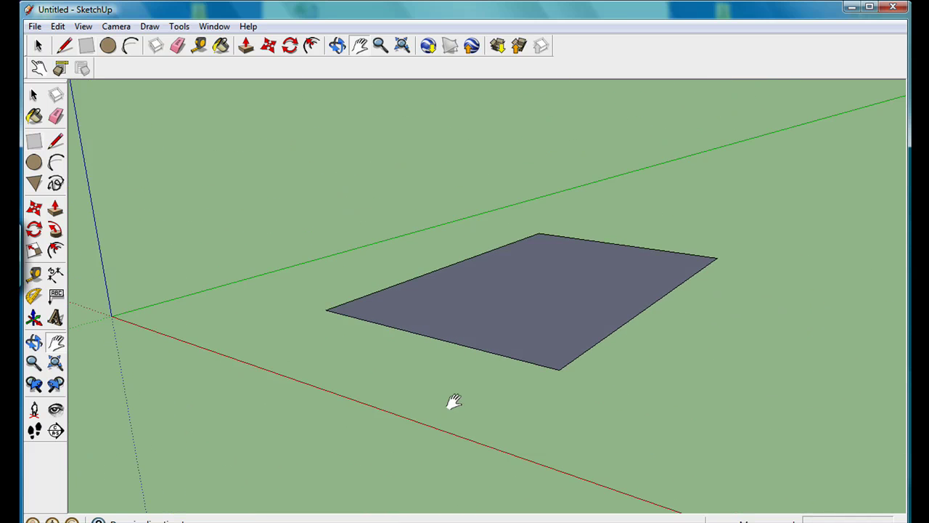
scroll(439, 317, down, 2)
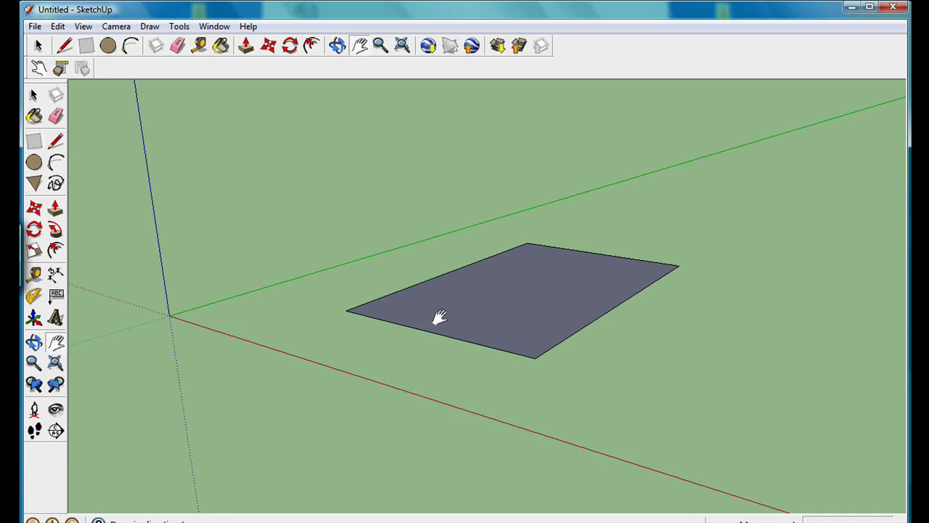
scroll(440, 322, down, 1)
drag(445, 382, 422, 393)
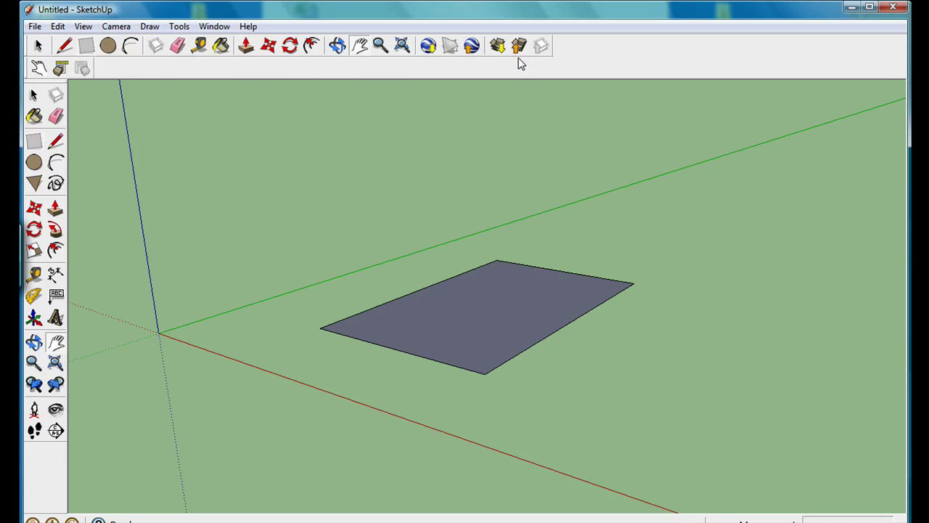
Step: Push/Pull the rectangle face upward into a standing rectangular box
click(246, 47)
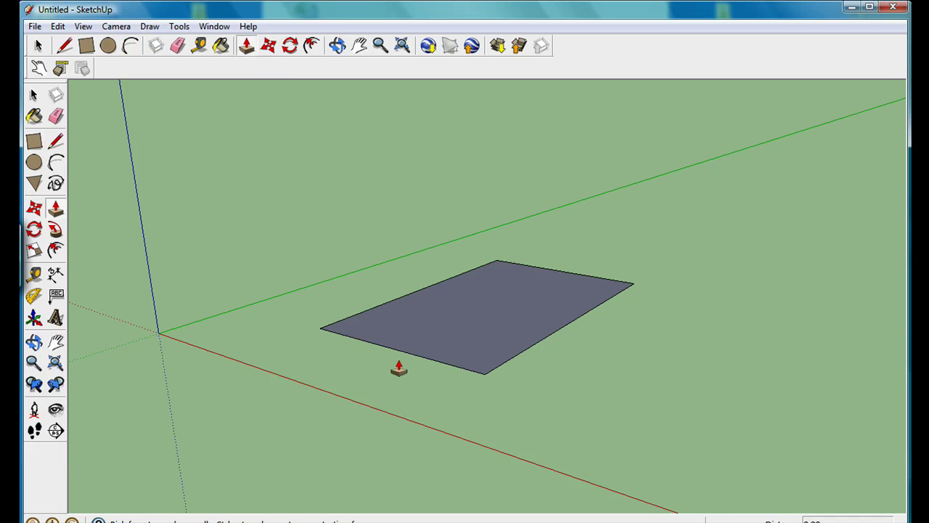
scroll(398, 368, up, 3)
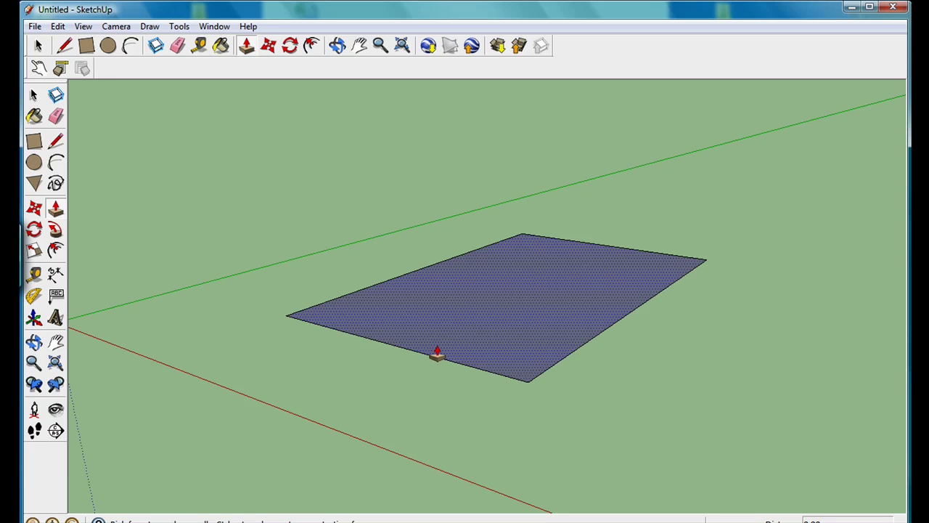
click(436, 353)
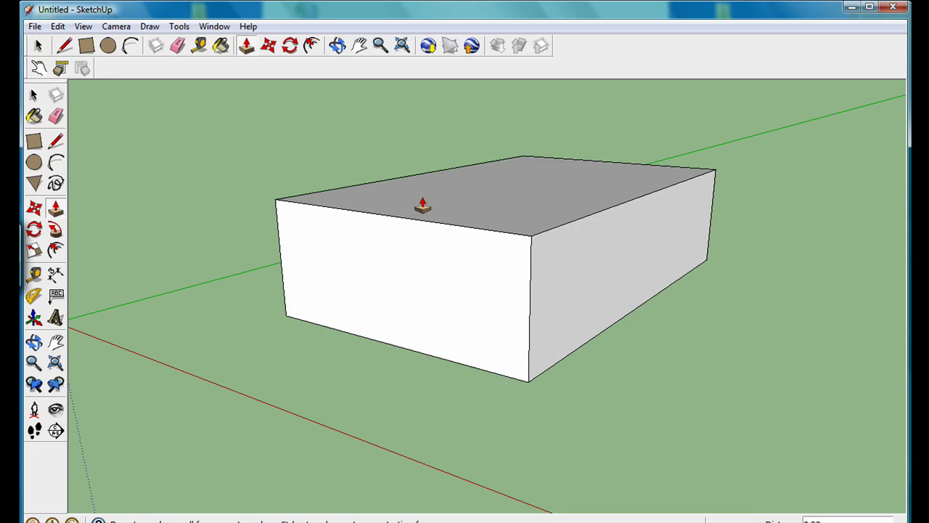
click(423, 190)
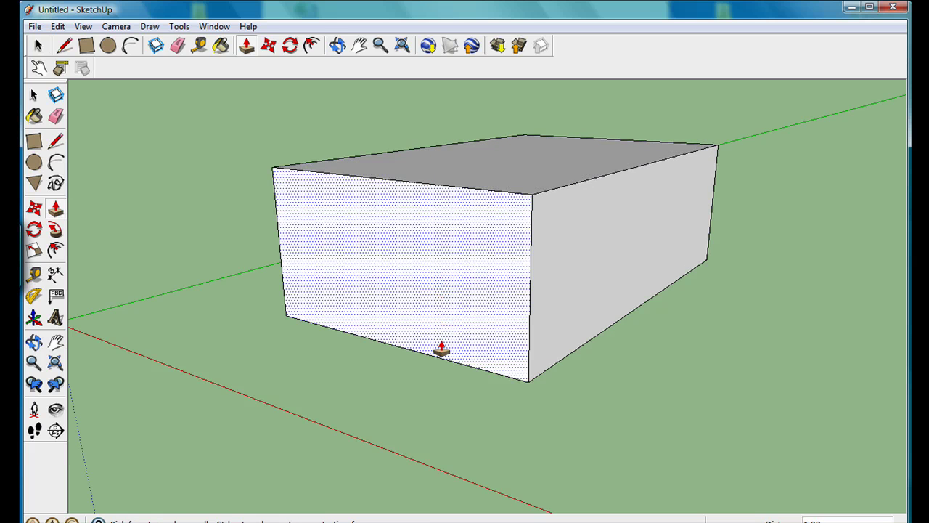
scroll(439, 351, down, 2)
middle_drag(439, 352, 398, 431)
key(p)
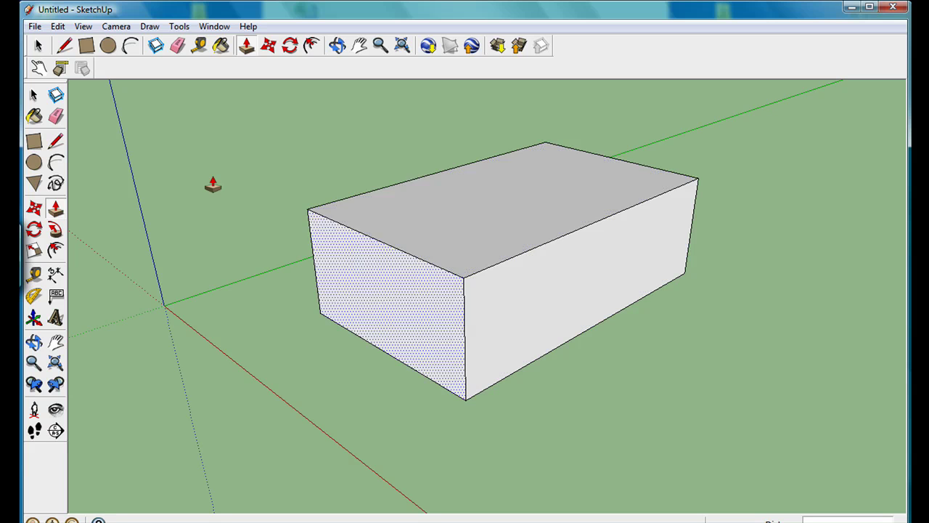
Step: Undo the box extrusion and draw a second rectangle overlapping the first to form an L
click(61, 29)
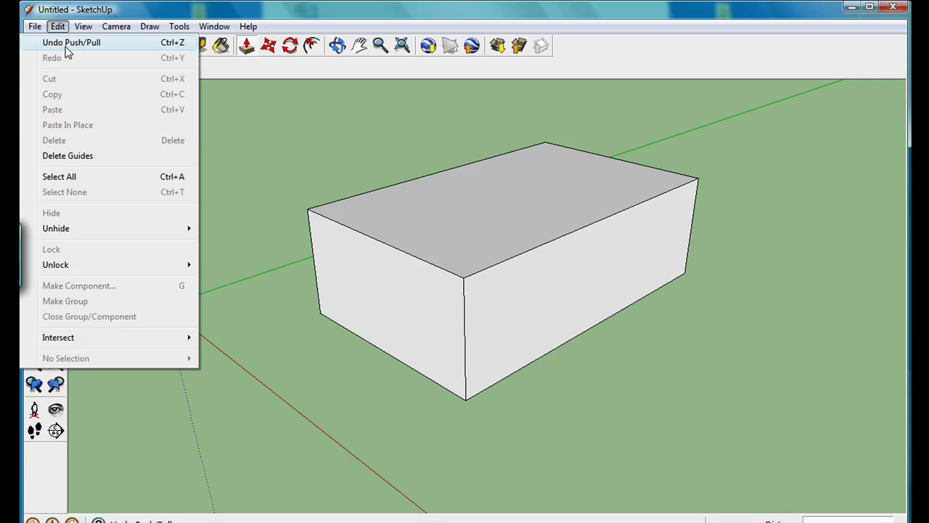
click(67, 43)
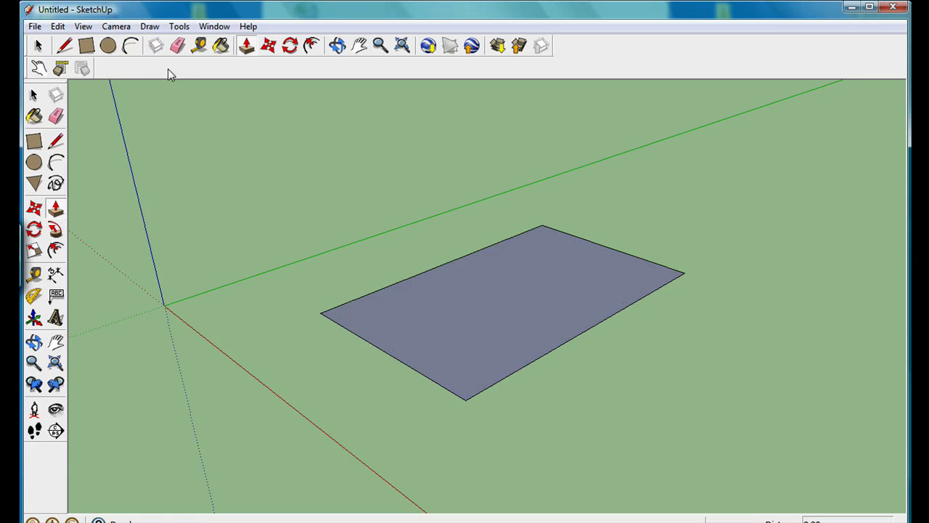
click(87, 50)
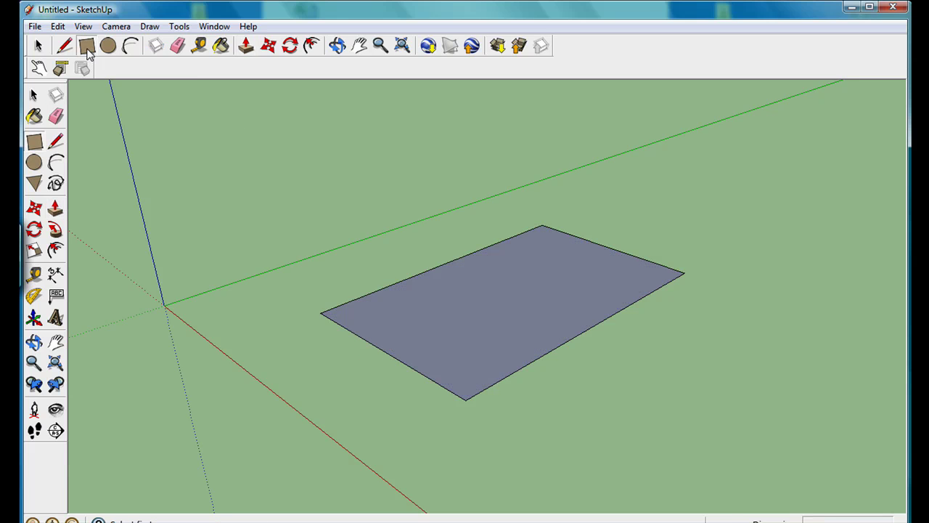
click(320, 312)
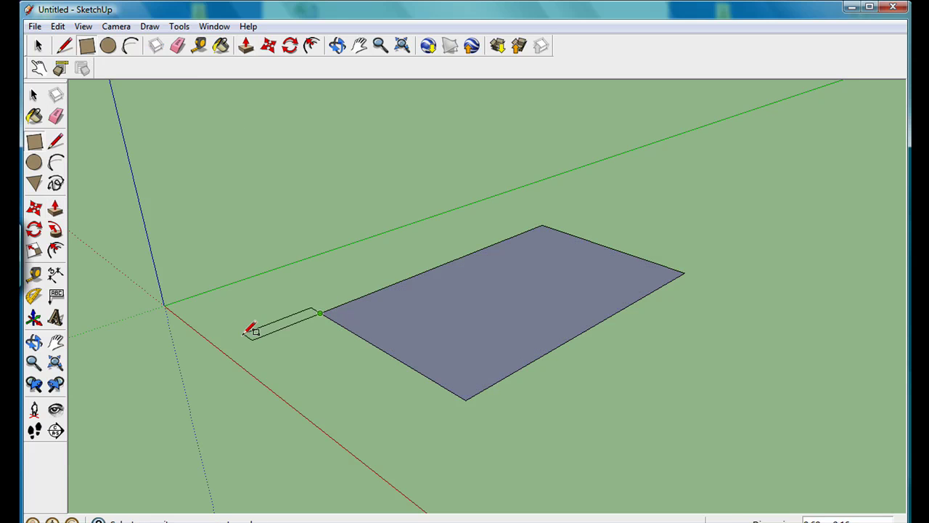
click(320, 402)
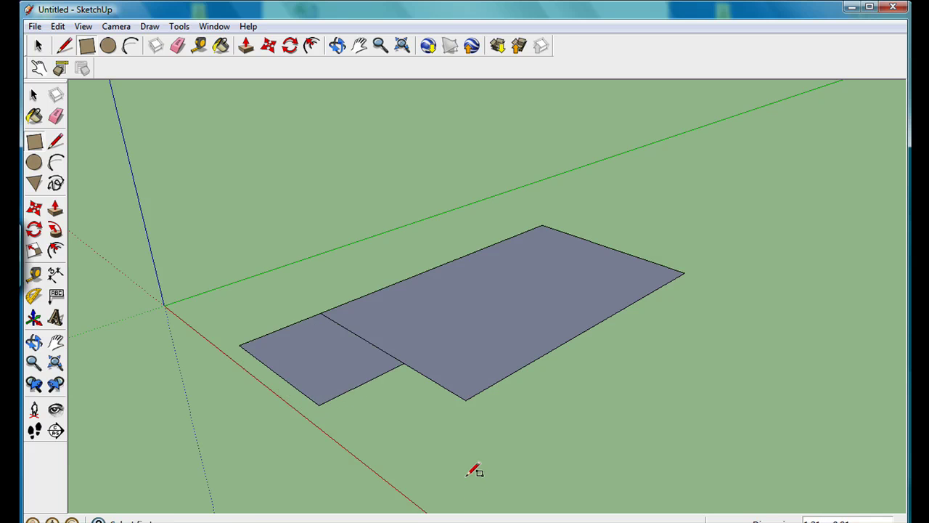
Step: Erase the dividing edge between the two rectangles, leaving one L-shaped face
click(359, 46)
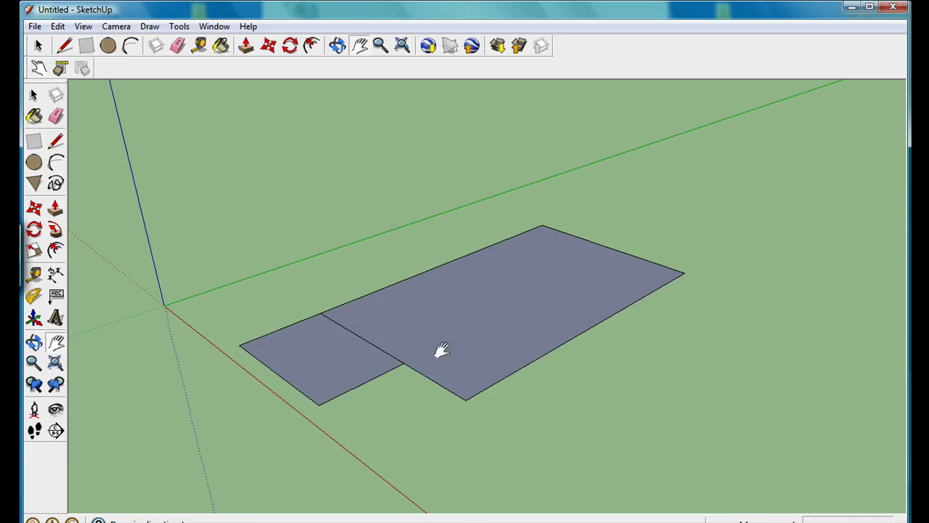
drag(435, 362, 519, 384)
scroll(520, 384, up, 4)
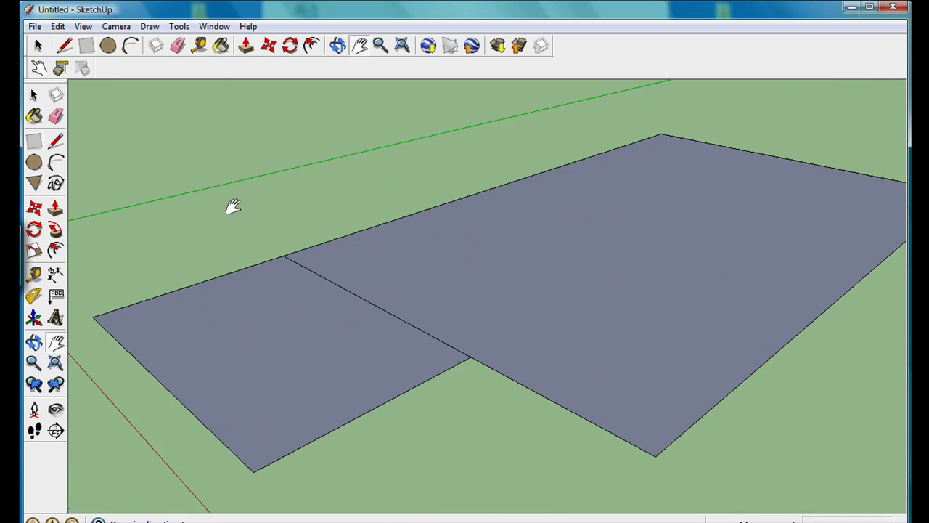
click(177, 46)
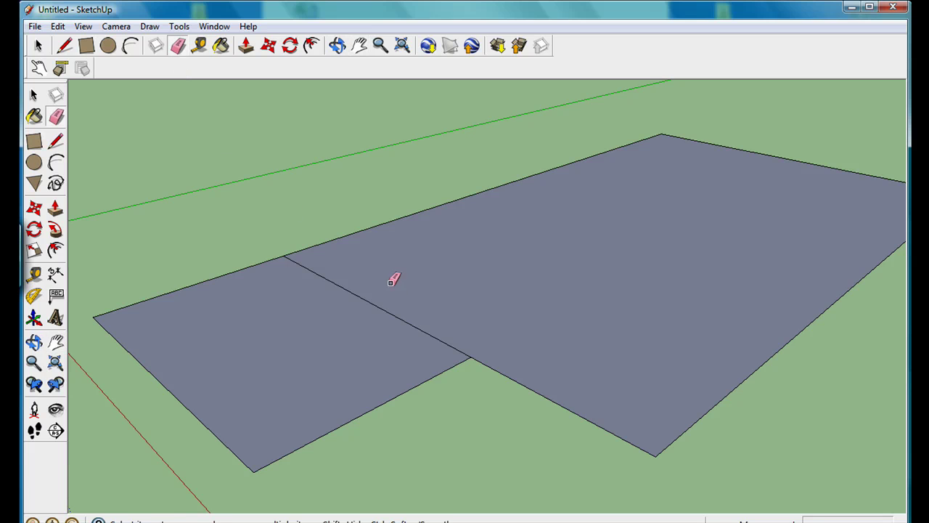
click(394, 312)
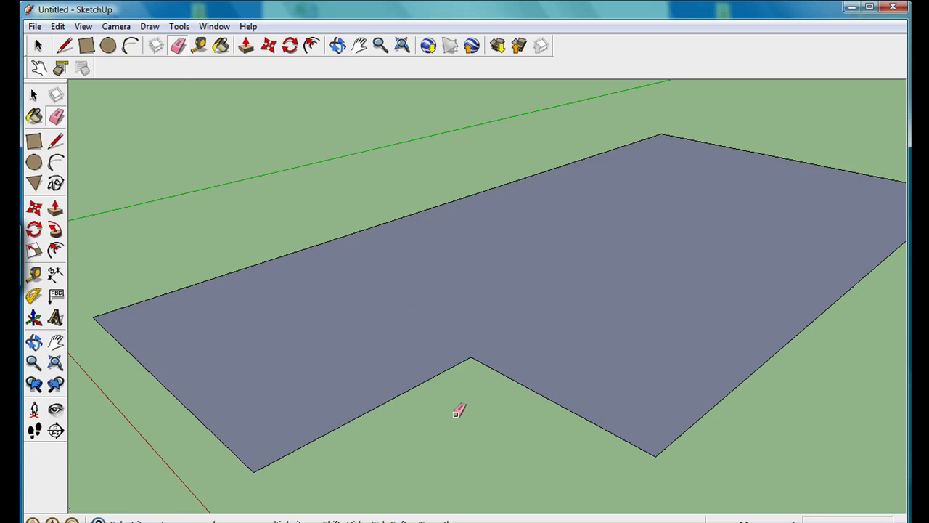
scroll(488, 353, down, 2)
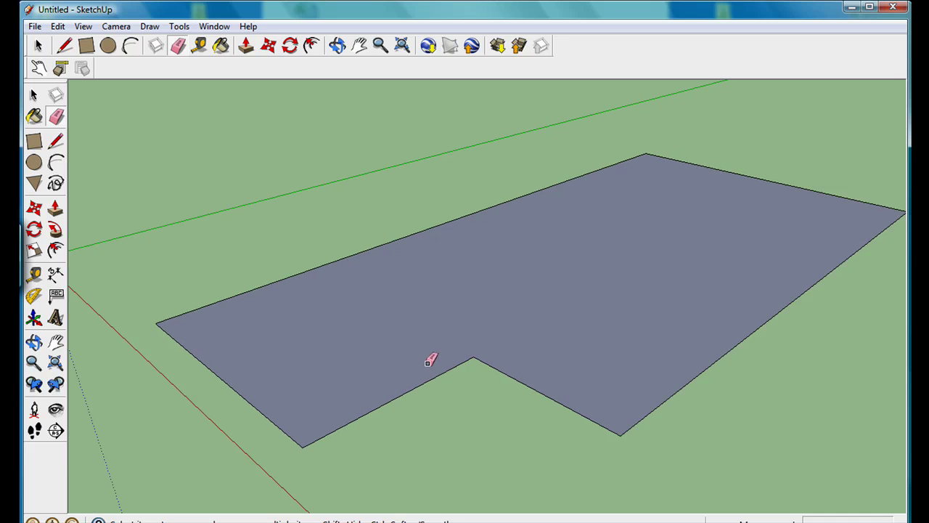
Step: Push/Pull the L-shaped face upward into a solid L-shaped block, then view its top
click(246, 47)
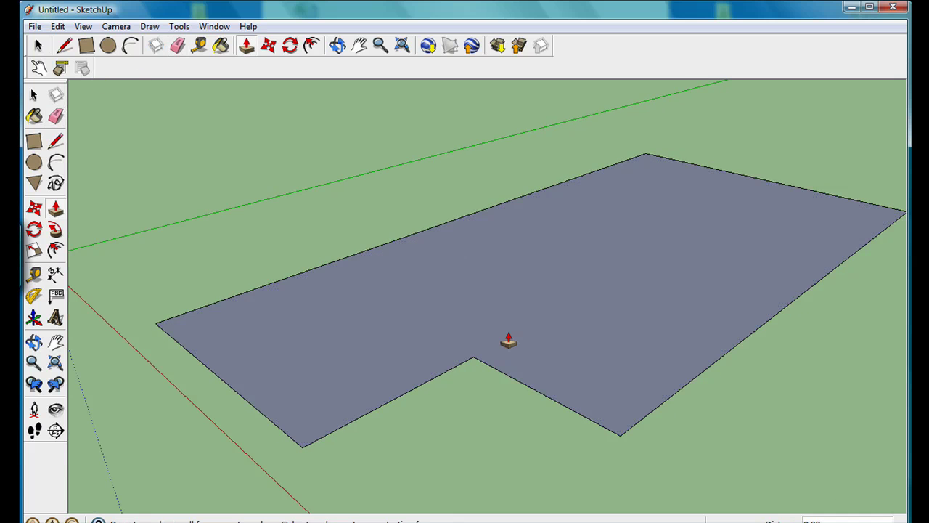
click(506, 349)
click(508, 218)
scroll(396, 308, down, 3)
scroll(399, 312, down, 1)
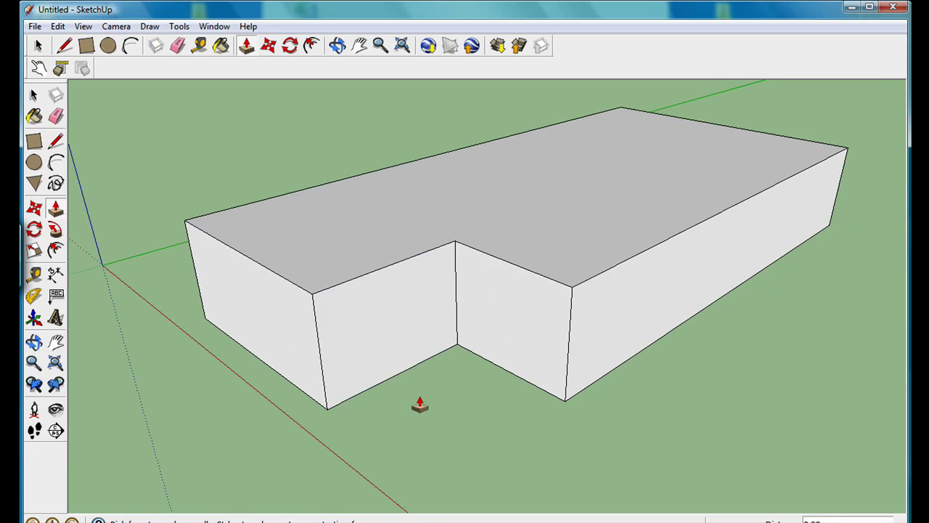
scroll(542, 428, up, 1)
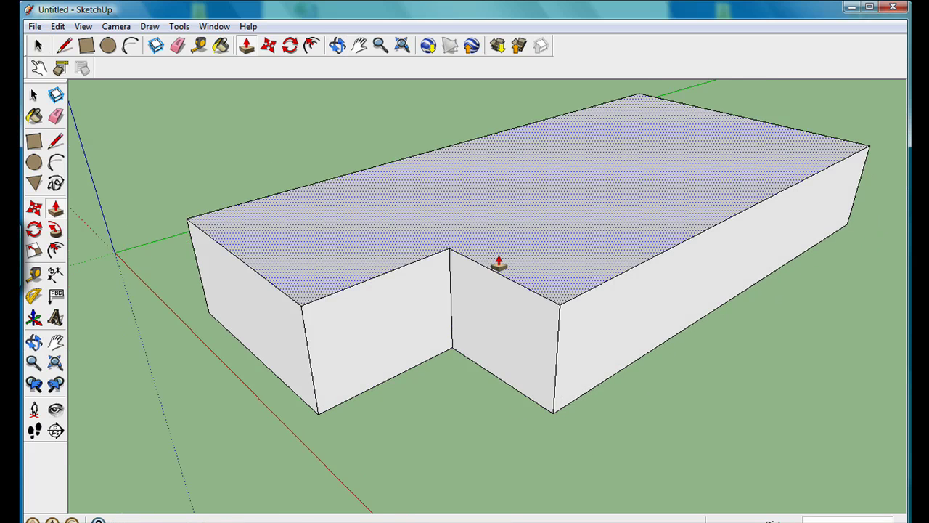
middle_drag(298, 148, 402, 464)
key(p)
scroll(457, 414, up, 2)
scroll(461, 395, up, 3)
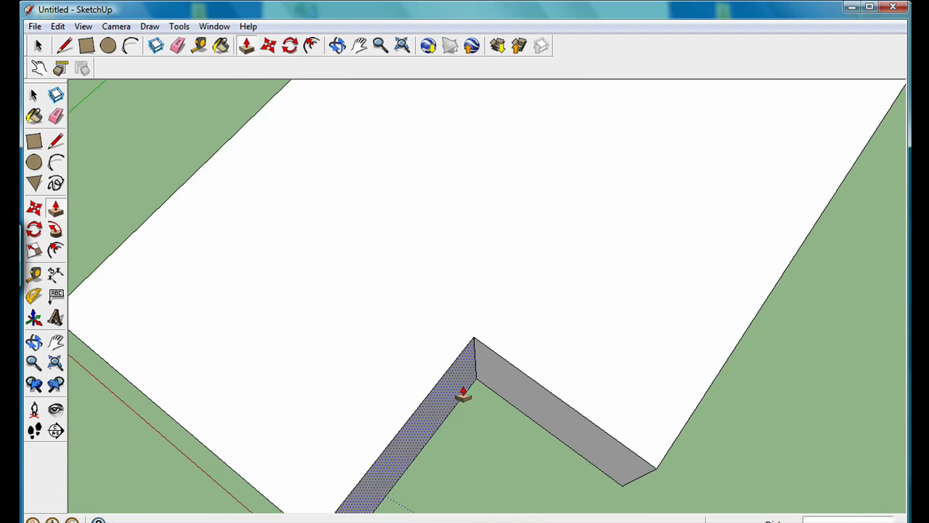
Step: Offset the L-shaped block's top outline inward by one wall thickness
click(310, 47)
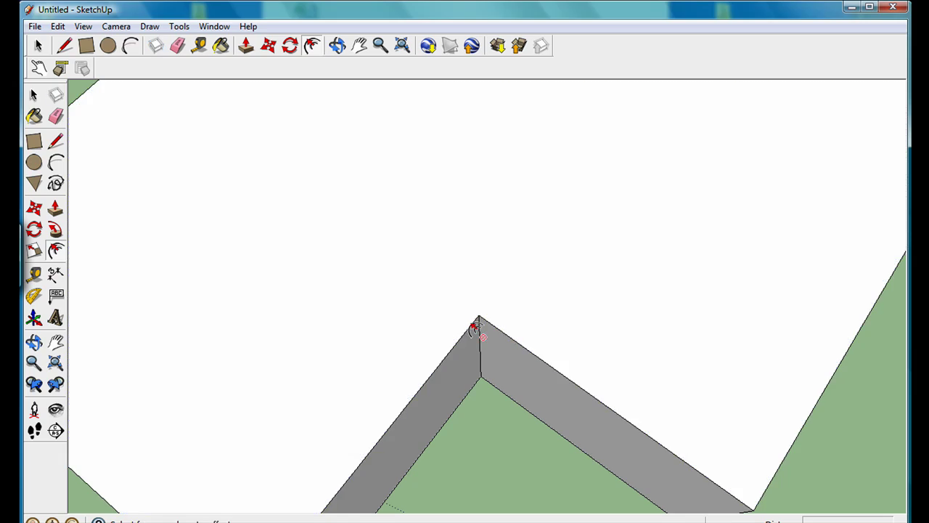
click(466, 321)
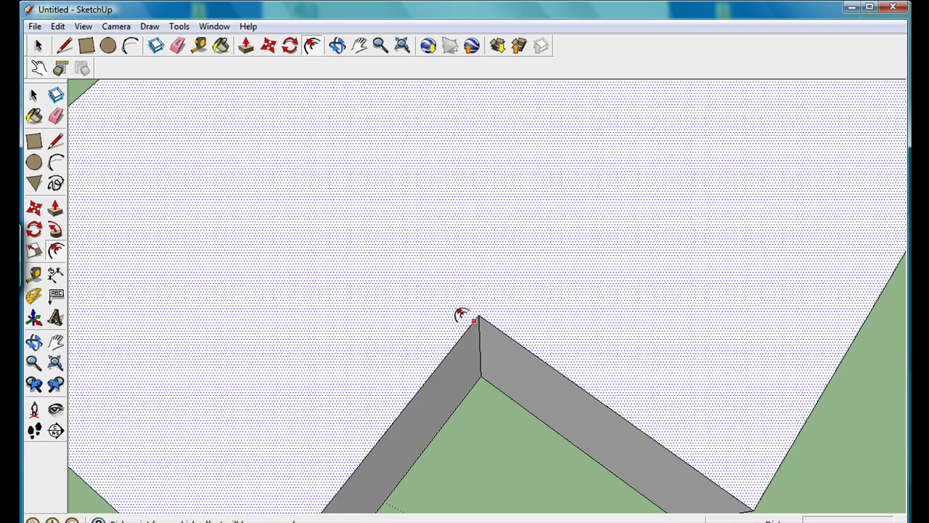
click(468, 316)
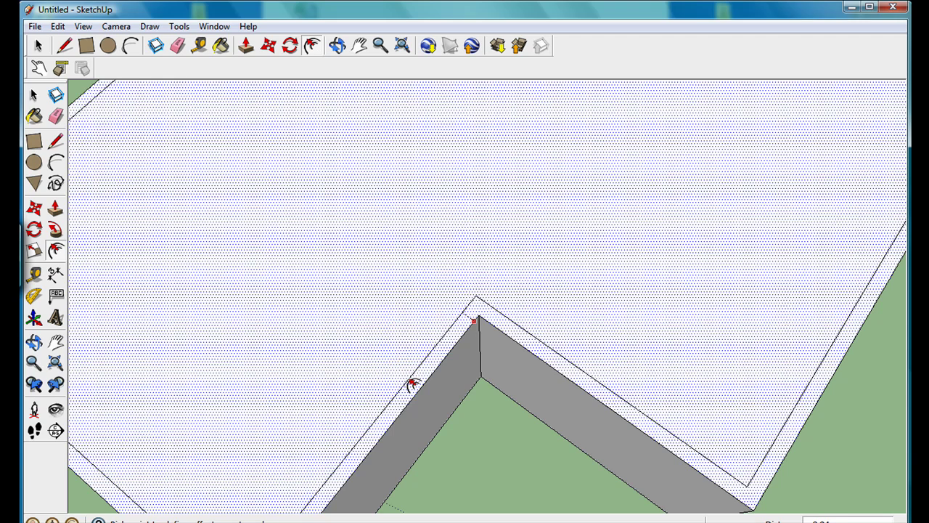
click(412, 385)
click(462, 312)
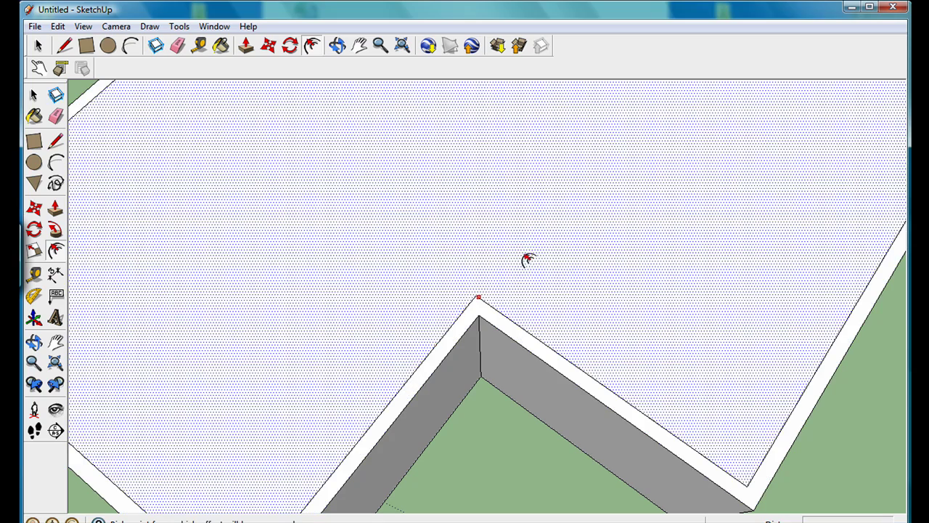
middle_drag(568, 274, 379, 170)
scroll(383, 170, down, 3)
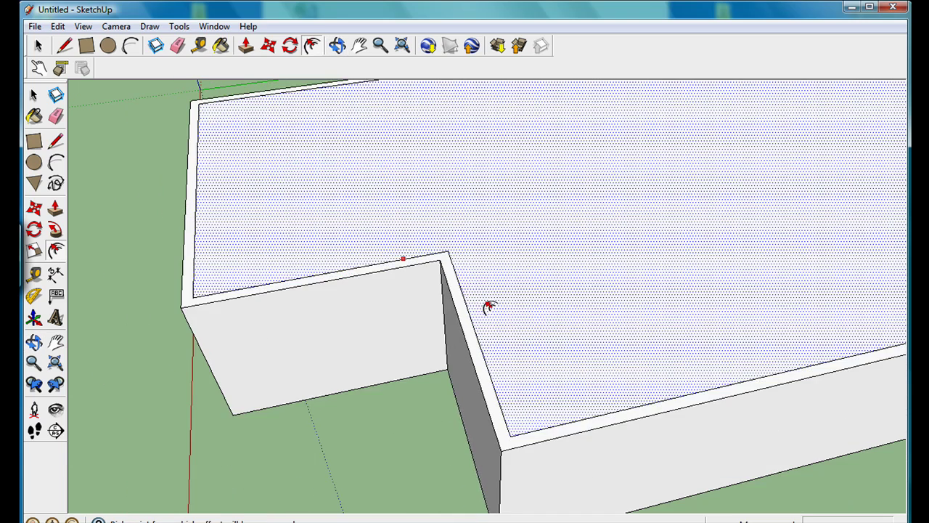
middle_drag(556, 380, 624, 323)
key(Escape)
Step: Push the inner top face down through the block and inspect the walls from below
click(246, 47)
mouse_move(626, 119)
mouse_down()
mouse_move(628, 245)
mouse_move(626, 150)
mouse_move(631, 229)
mouse_up()
middle_drag(569, 377, 656, 323)
scroll(656, 323, down, 3)
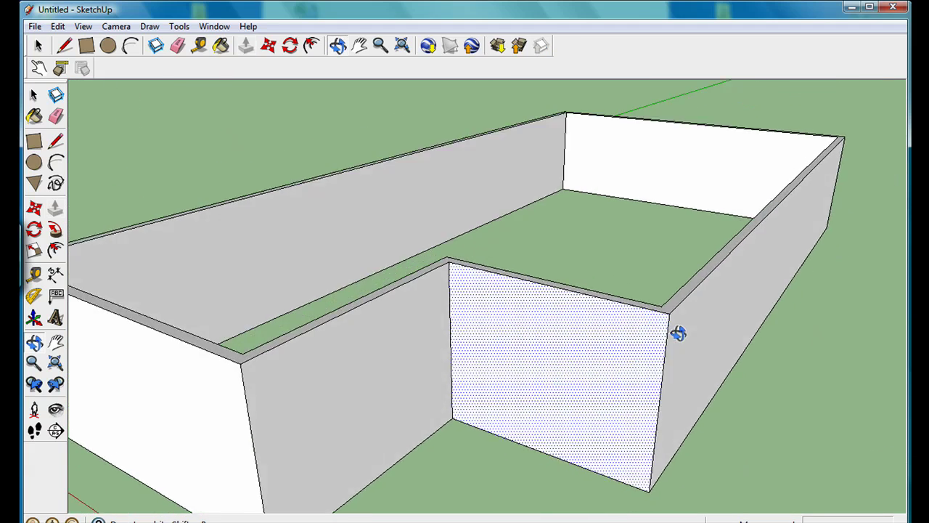
key(p)
scroll(554, 301, up, 5)
scroll(552, 298, down, 5)
Step: Undo the hollowing Push/Pull so the block is solid again
click(58, 26)
click(70, 40)
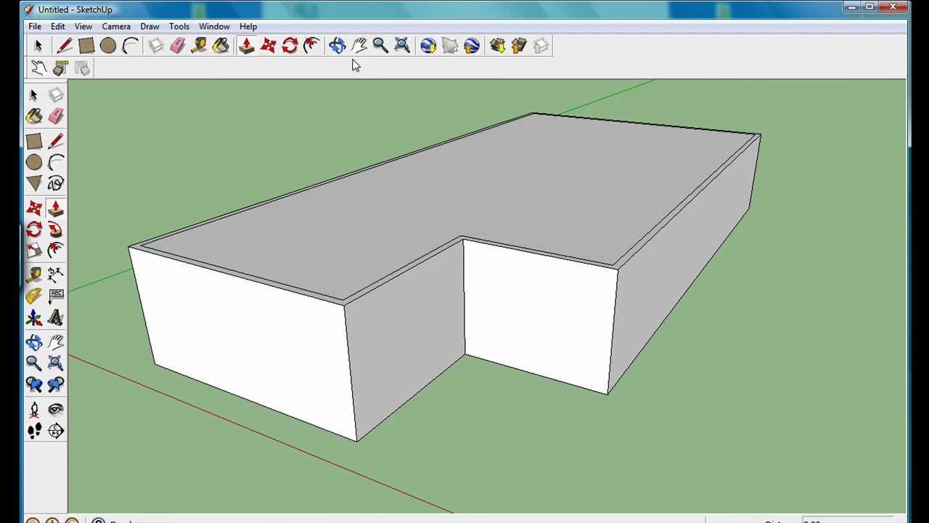
drag(512, 151, 469, 315)
scroll(467, 255, up, 3)
scroll(506, 230, up, 3)
scroll(506, 230, up, 2)
scroll(507, 291, up, 2)
Step: Push the inner top face down, stopping above the base to leave a sunken interior floor
key(p)
drag(462, 280, 497, 367)
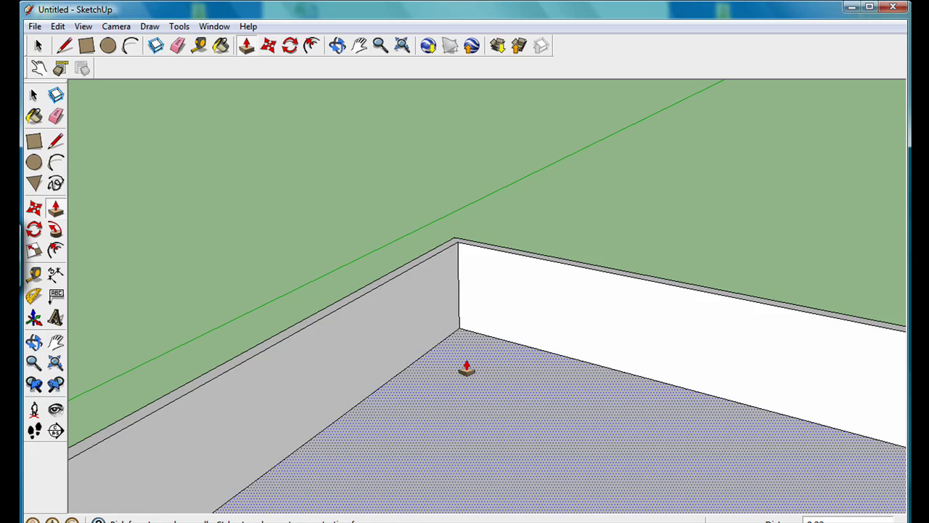
scroll(466, 369, up, 3)
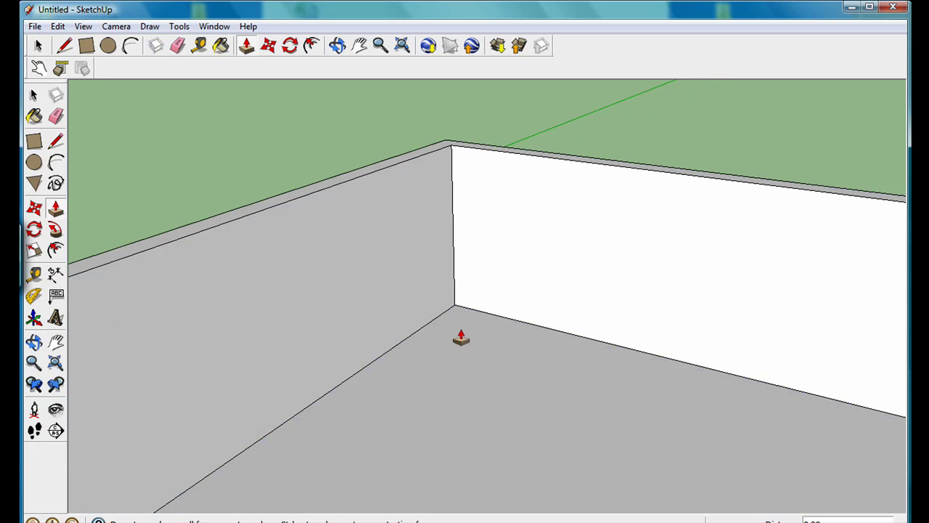
scroll(459, 355, up, 3)
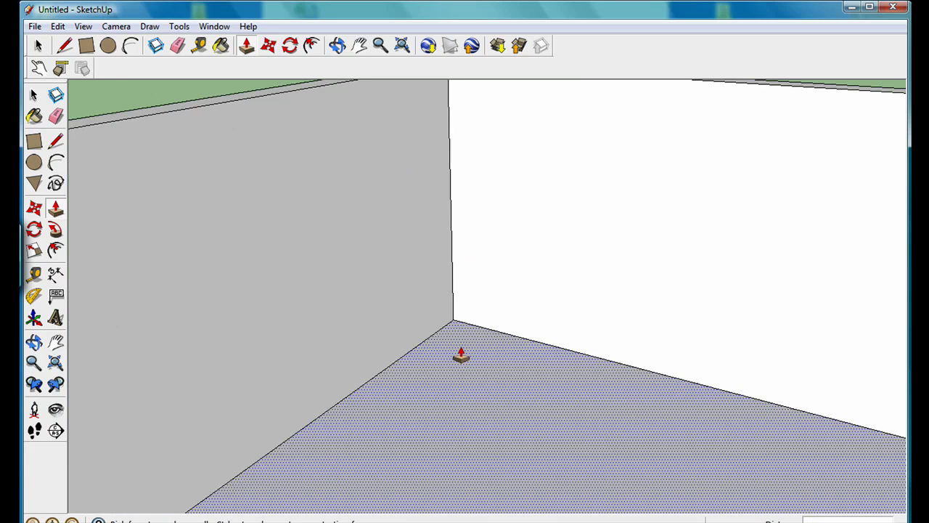
scroll(461, 354, up, 1)
drag(458, 344, 461, 377)
scroll(462, 370, up, 2)
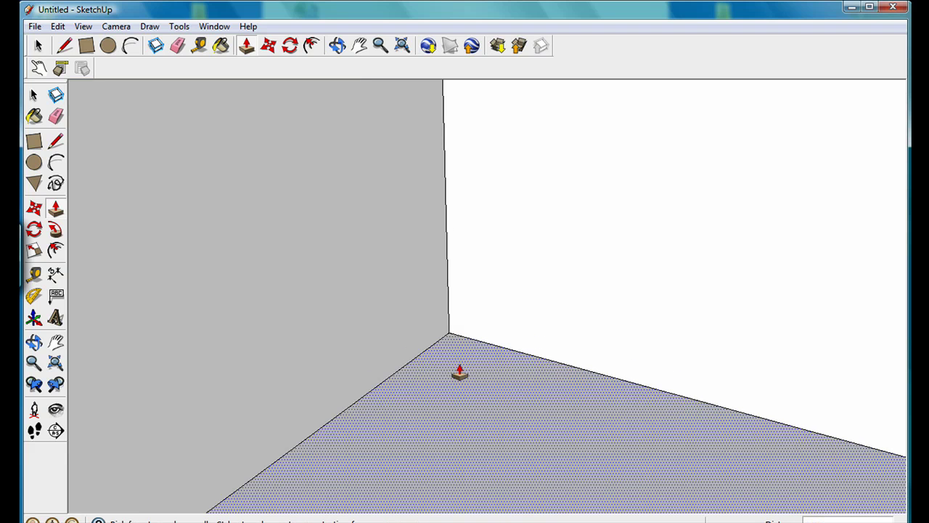
drag(452, 358, 444, 456)
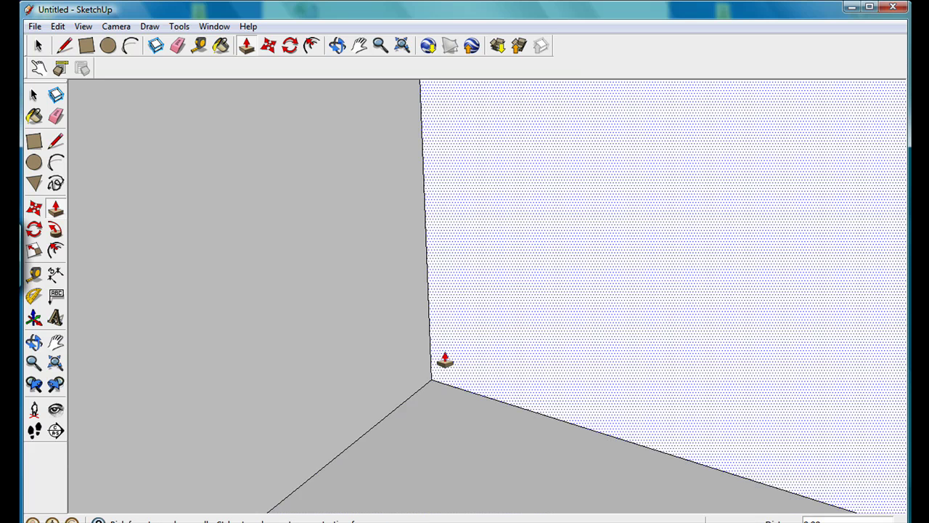
drag(442, 358, 440, 350)
scroll(428, 268, down, 5)
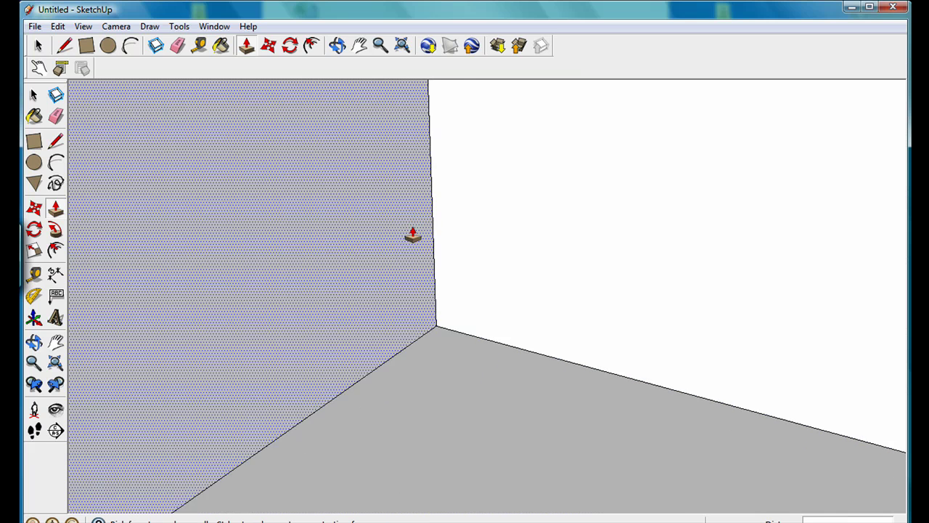
scroll(415, 239, down, 5)
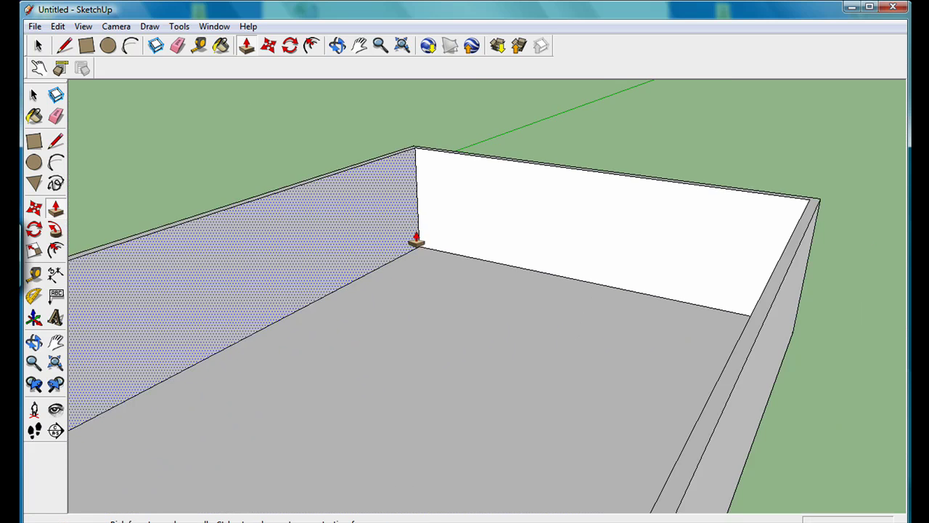
scroll(418, 401, down, 3)
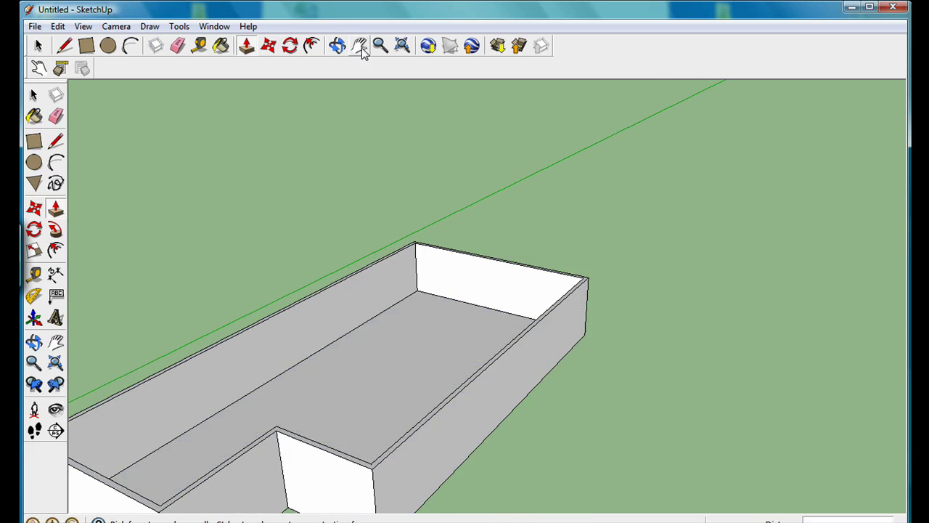
shift+middle_drag(341, 352, 457, 301)
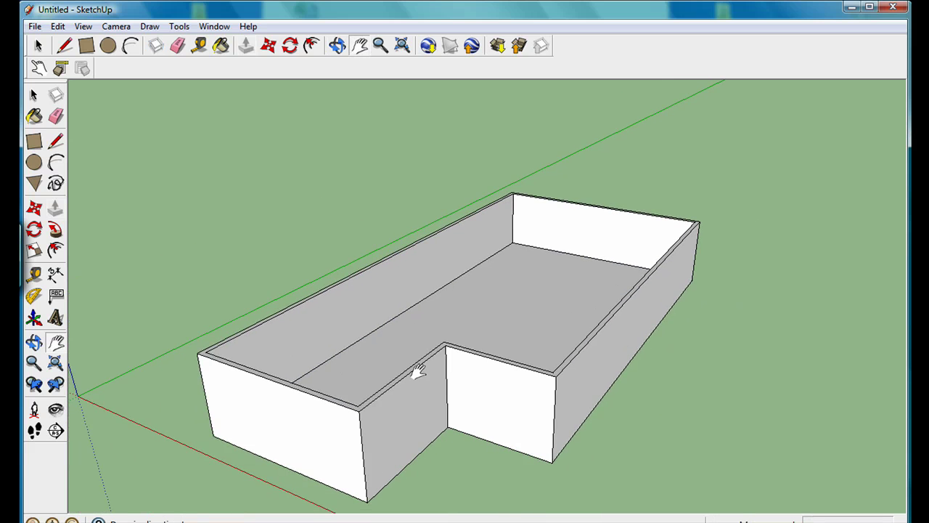
middle_drag(426, 408, 669, 425)
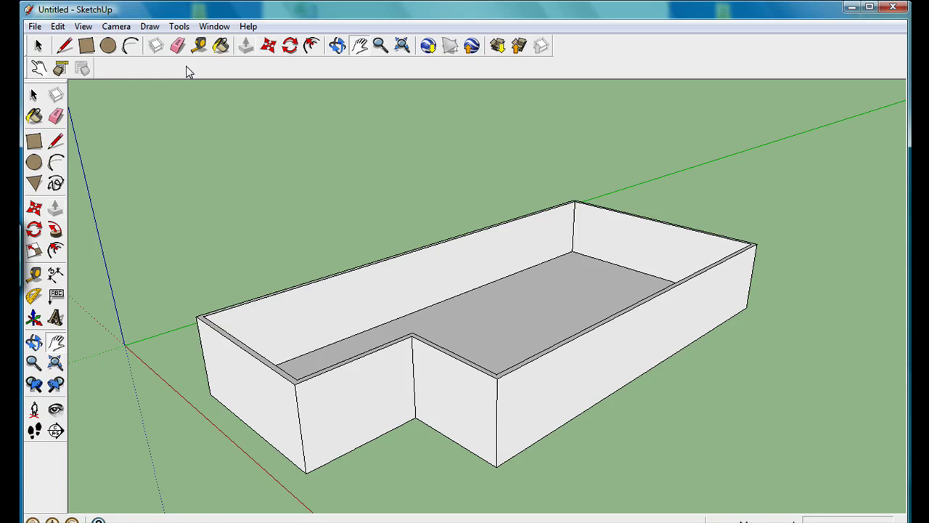
Step: Draw a small window rectangle on the front wall and push it into the wall
click(87, 47)
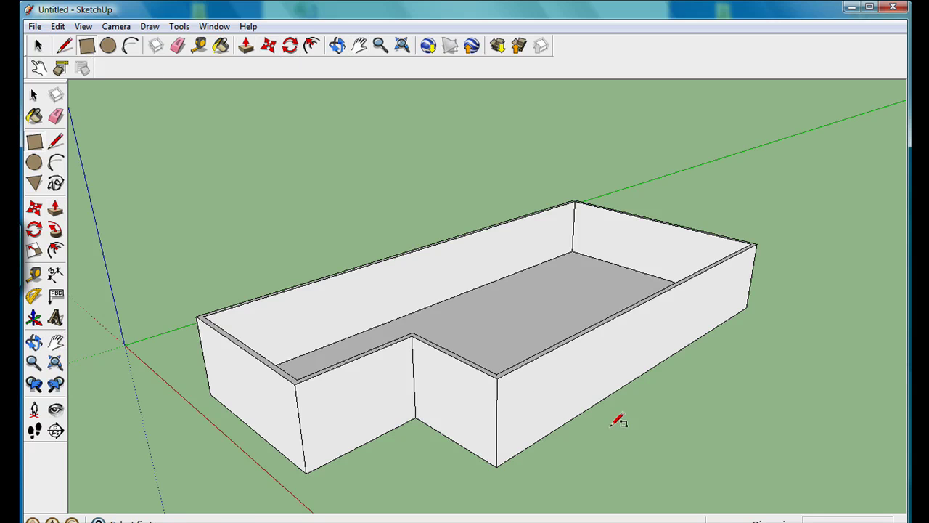
scroll(540, 322, up, 5)
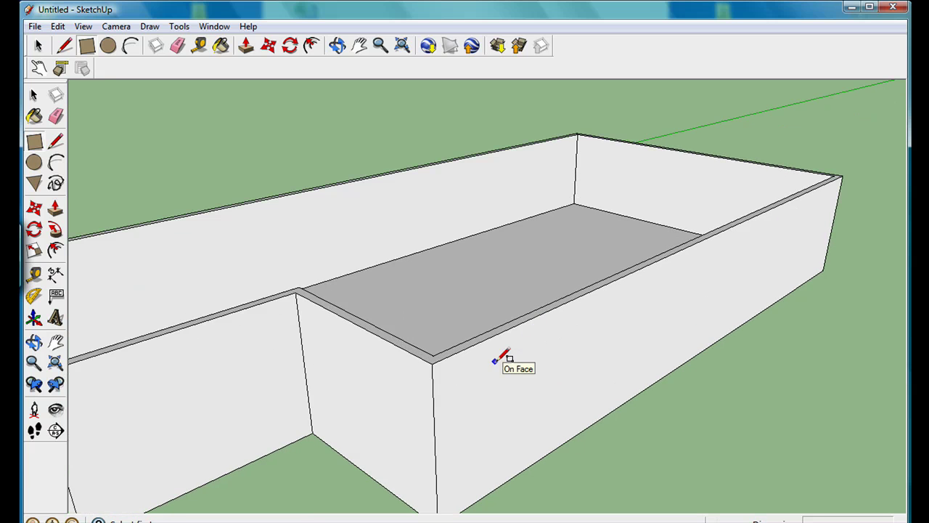
scroll(498, 372, up, 2)
drag(493, 374, 591, 361)
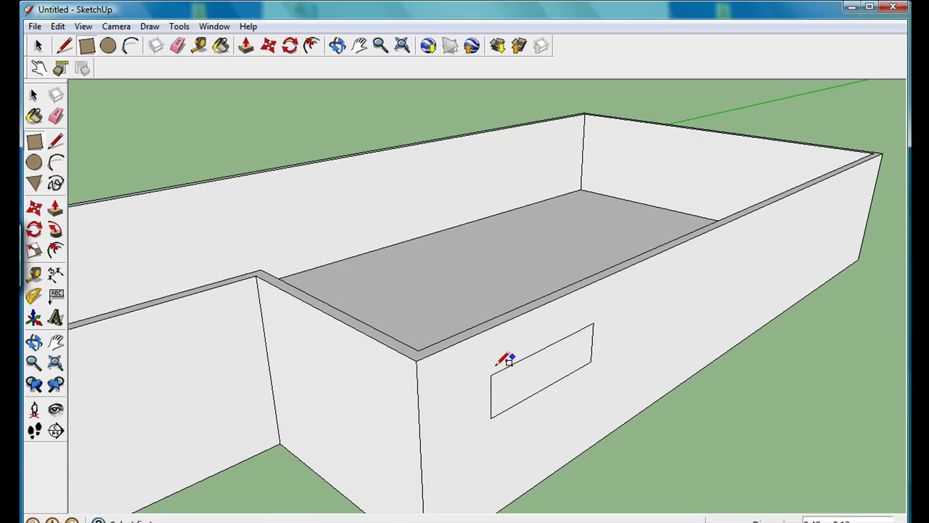
click(247, 46)
click(577, 365)
click(571, 361)
middle_drag(578, 380, 605, 359)
Step: Lower the window opening's sill and widen it to the right
key(p)
scroll(581, 357, up, 3)
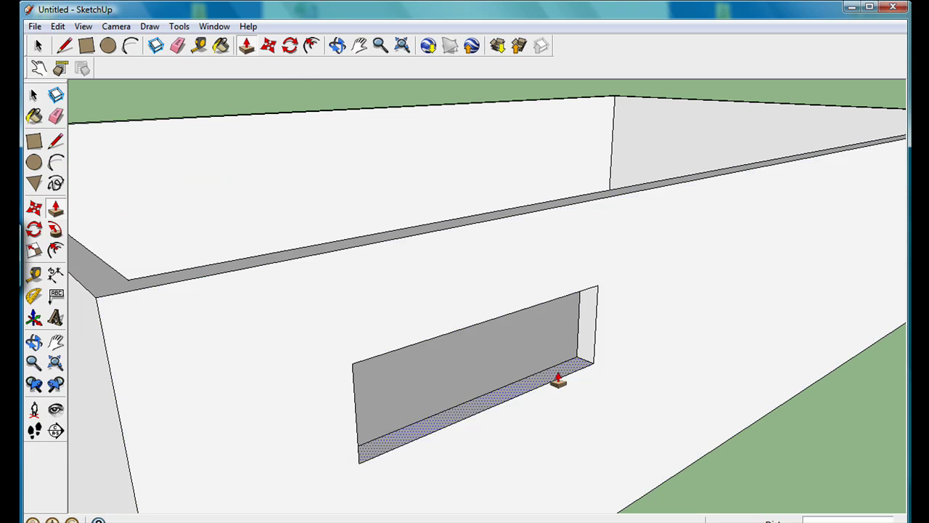
drag(556, 381, 558, 411)
drag(586, 369, 490, 395)
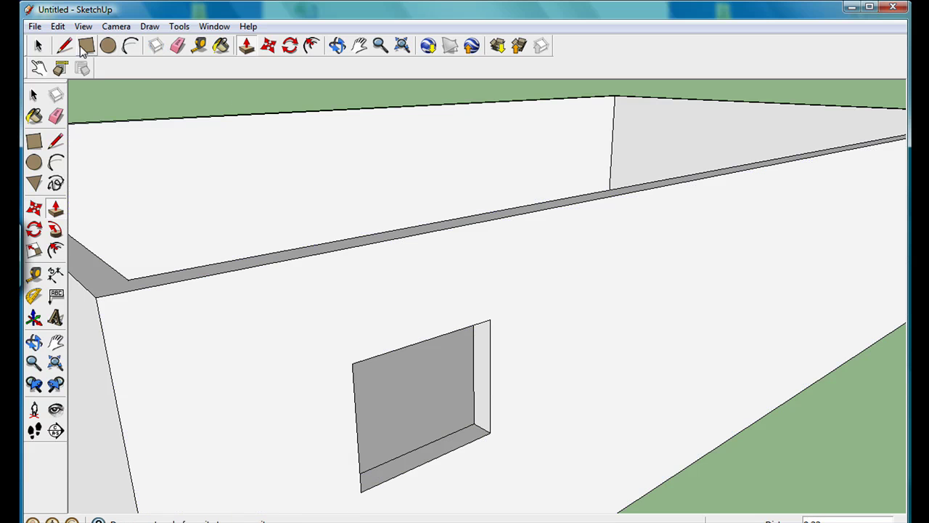
Step: Push a second, wider window rectangle into the same front wall
click(87, 45)
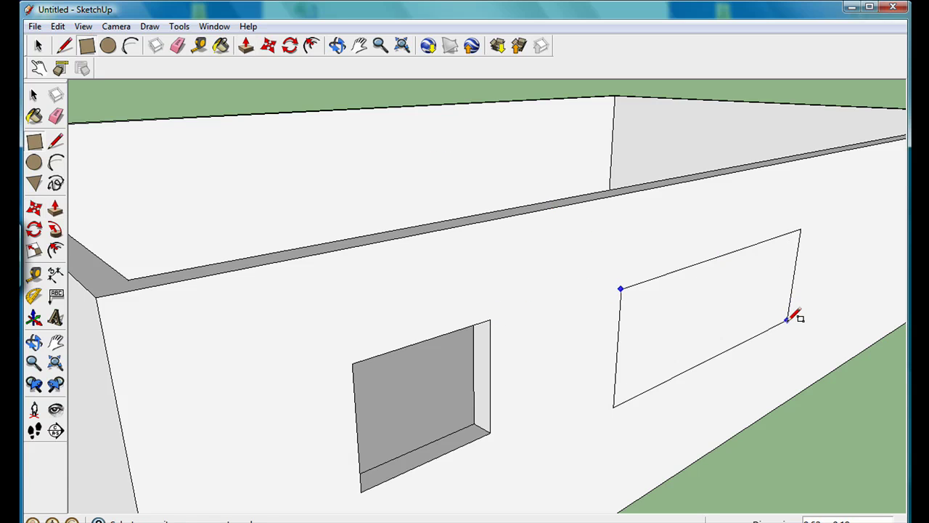
click(245, 49)
drag(752, 332, 735, 341)
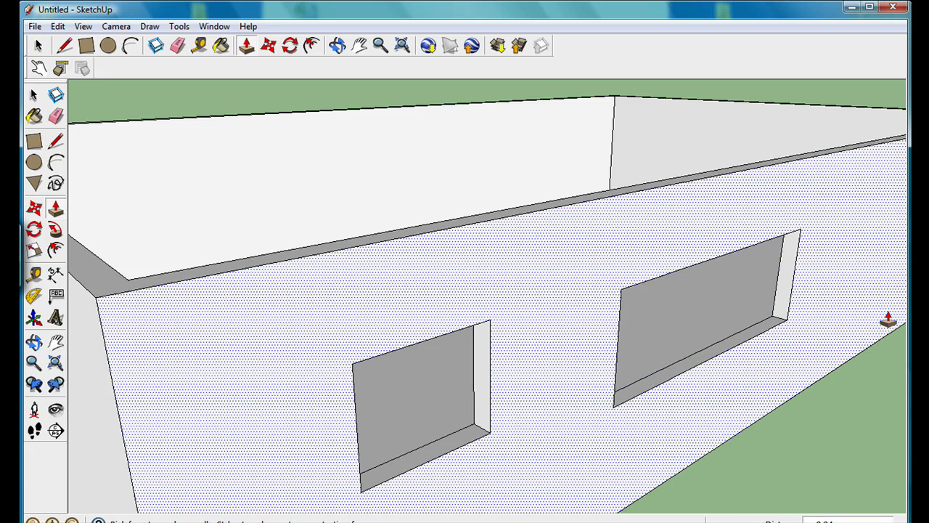
middle_drag(862, 324, 538, 428)
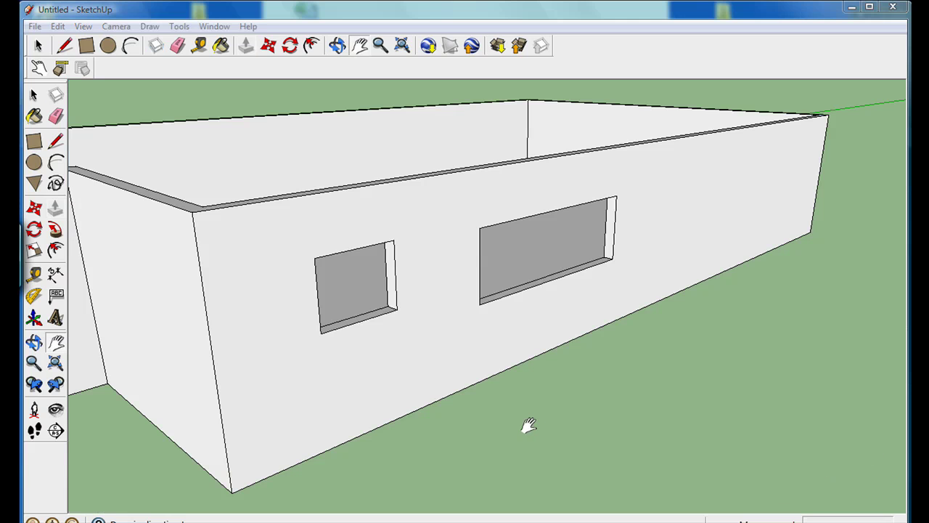
Step: Draw a door rectangle beside the wide window and push it into the wall
middle_drag(463, 390, 321, 408)
key(h)
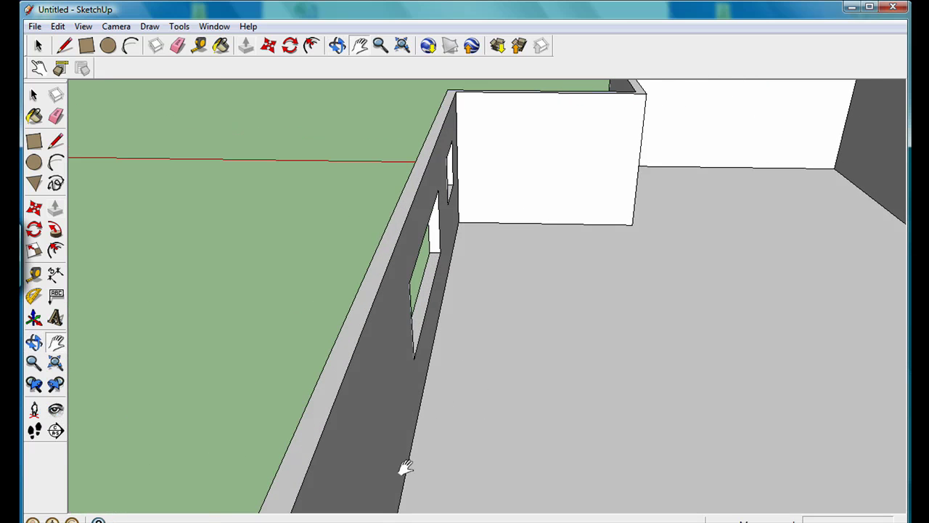
middle_drag(407, 464, 554, 410)
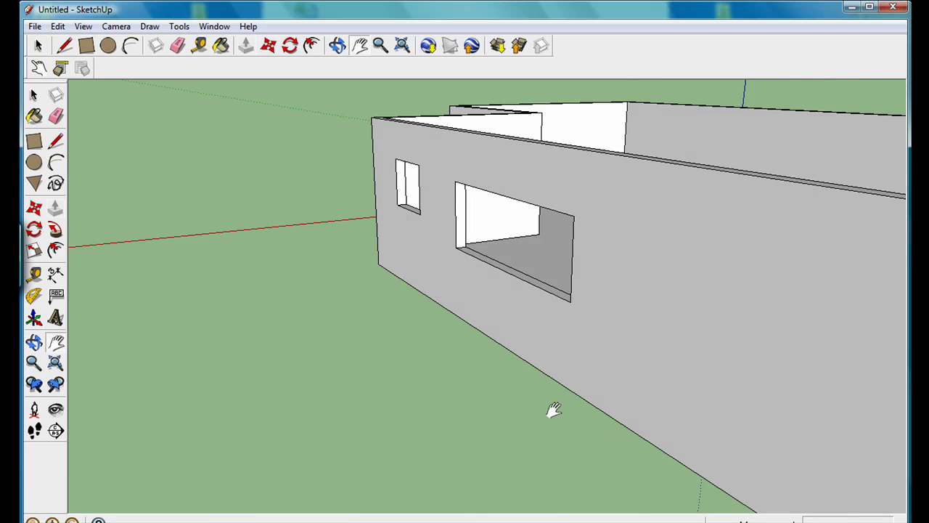
click(85, 46)
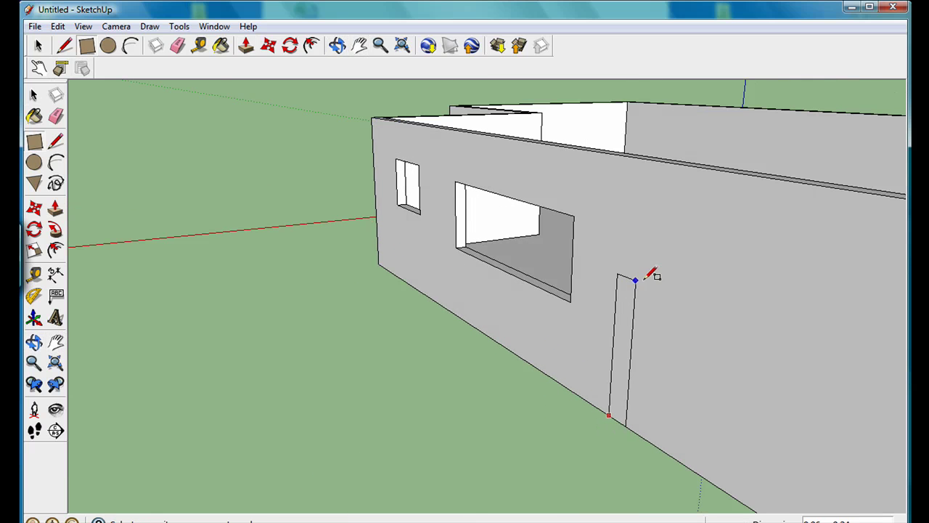
click(685, 278)
click(247, 47)
click(641, 370)
click(653, 359)
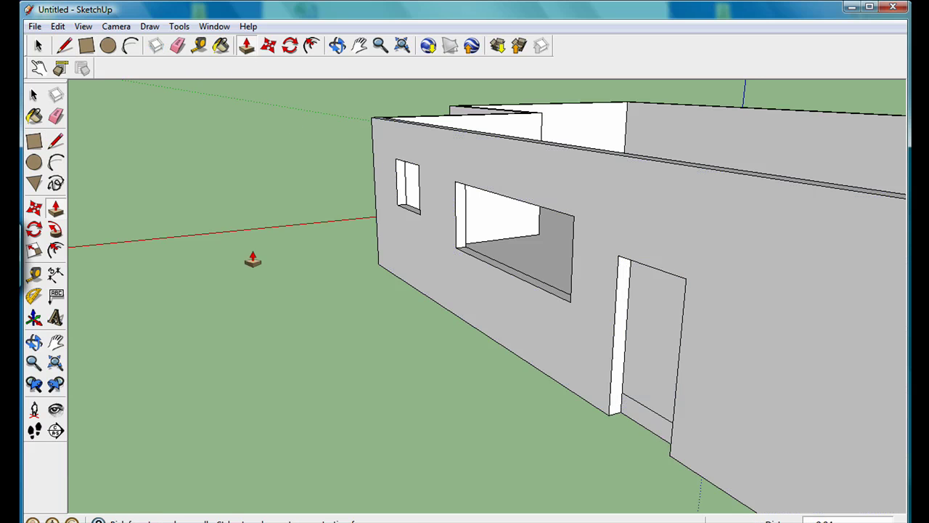
Step: Undo the door push and remove the door rectangle via Edit > Undo
click(58, 26)
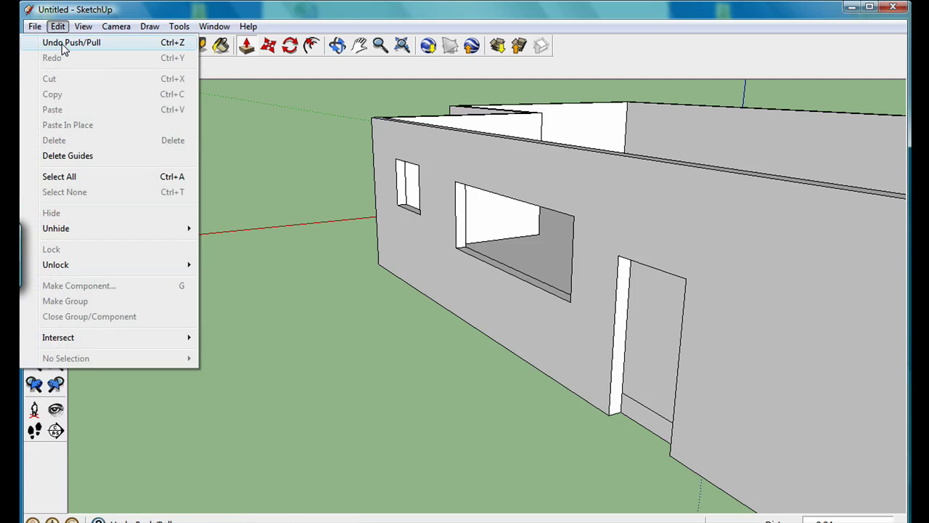
click(72, 39)
click(57, 27)
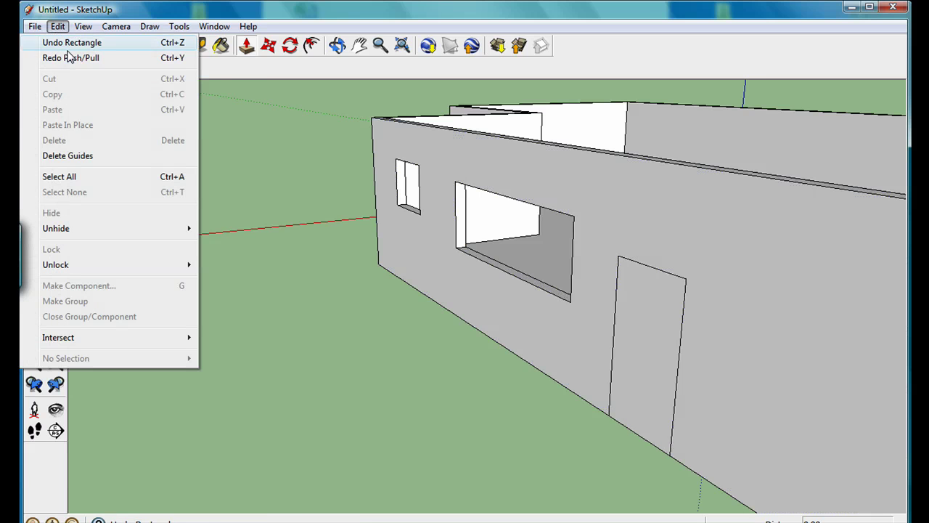
click(63, 39)
Step: Redraw the door from the inner wall side and push it fully through the wall
key(o)
drag(556, 390, 320, 396)
key(p)
drag(413, 416, 577, 391)
click(86, 45)
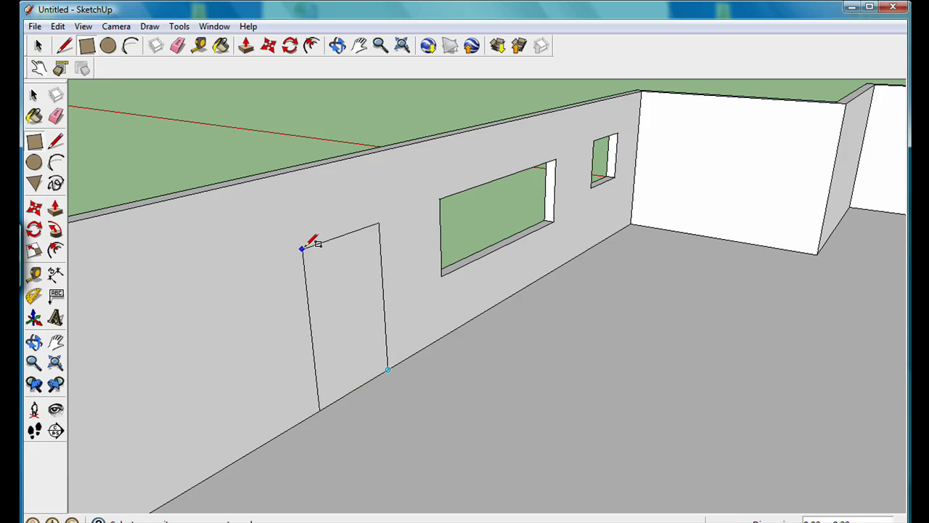
click(245, 46)
click(376, 290)
click(353, 285)
middle_drag(328, 456, 707, 425)
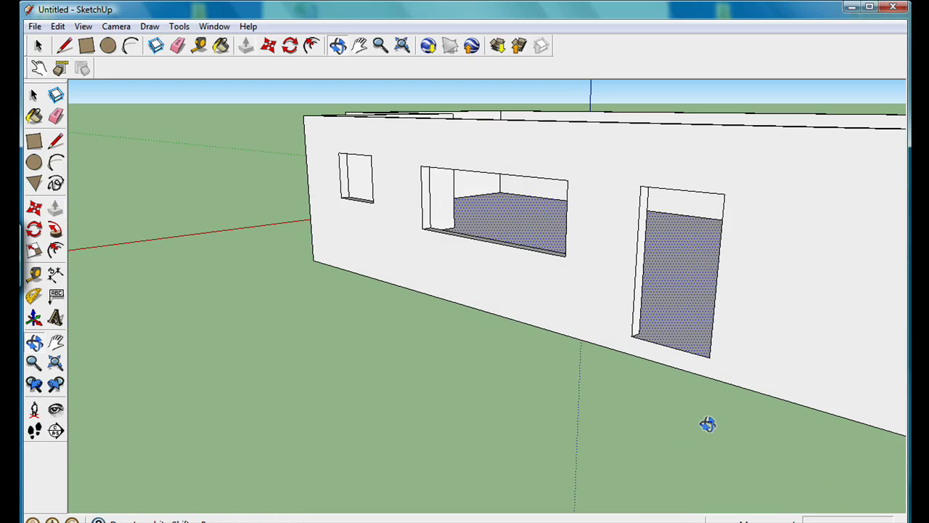
Step: Draw a rectangle on the ground below the door opening and push/pull it up into a low doorstep
click(87, 50)
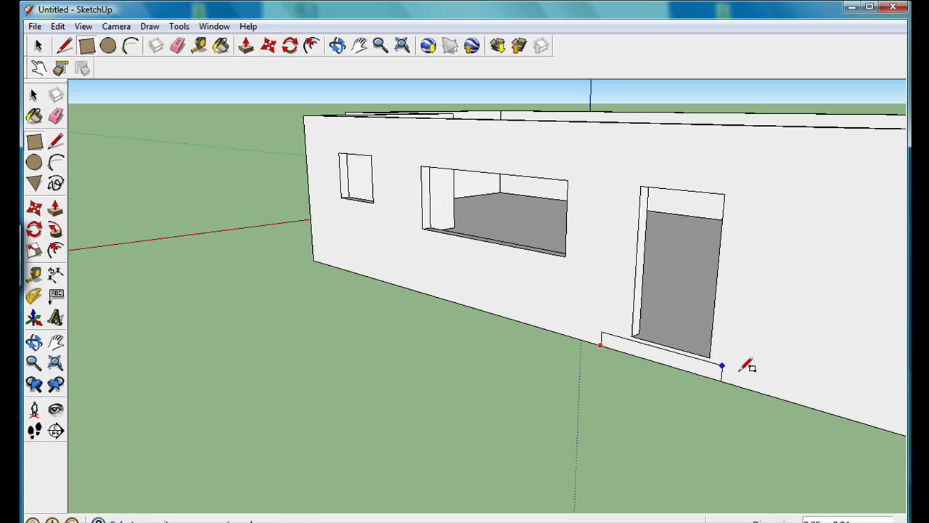
click(738, 370)
key(p)
click(660, 357)
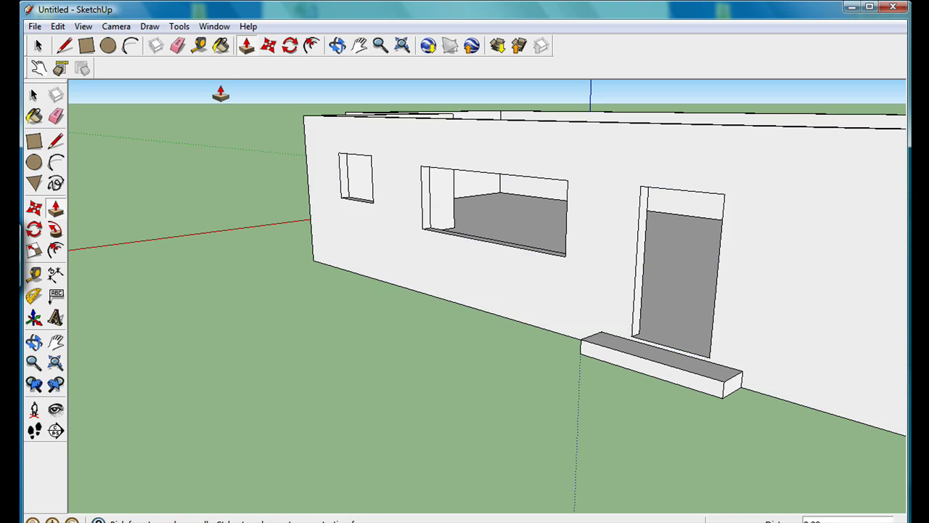
Step: Paint the front wall and the window side faces with Brick_Antique from Brick and Cladding
click(221, 47)
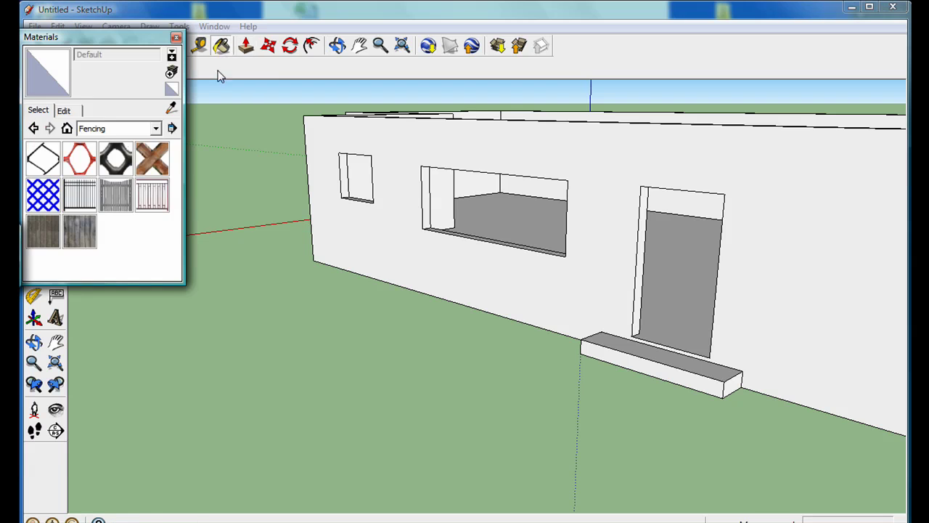
click(155, 129)
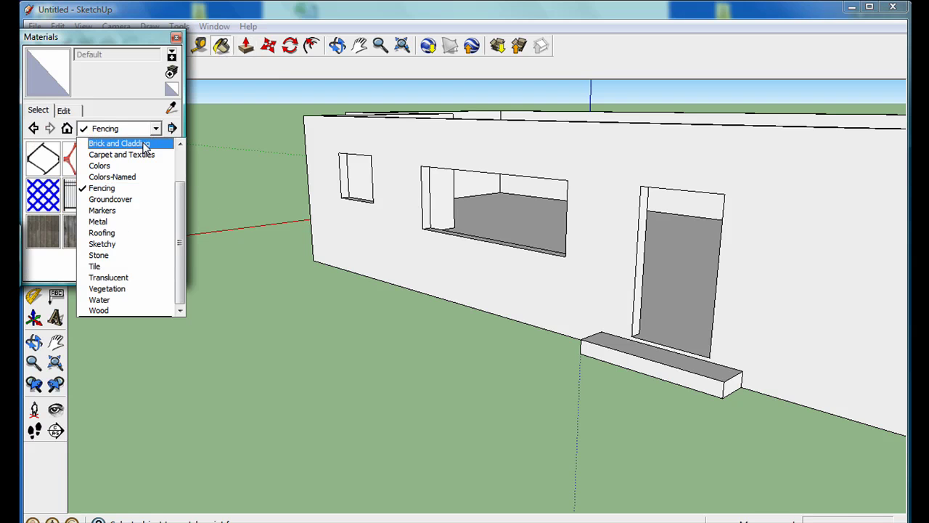
click(144, 146)
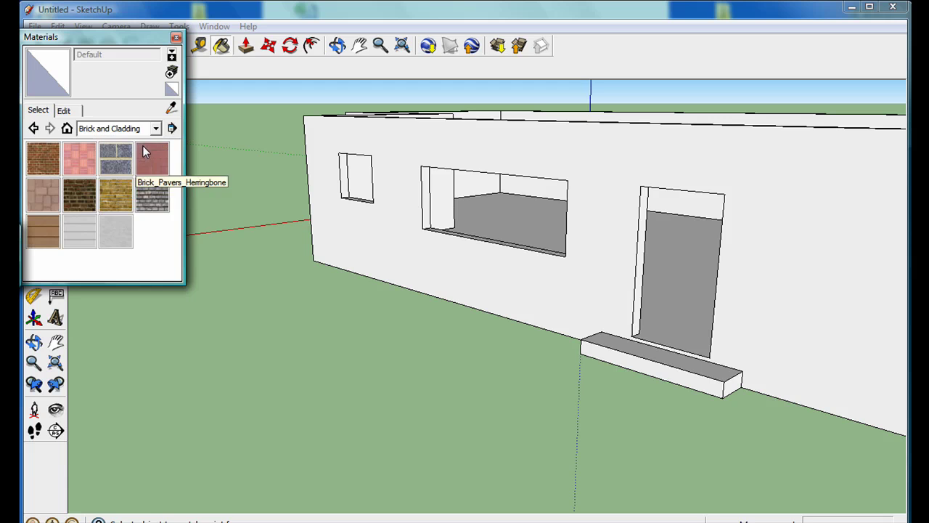
click(44, 166)
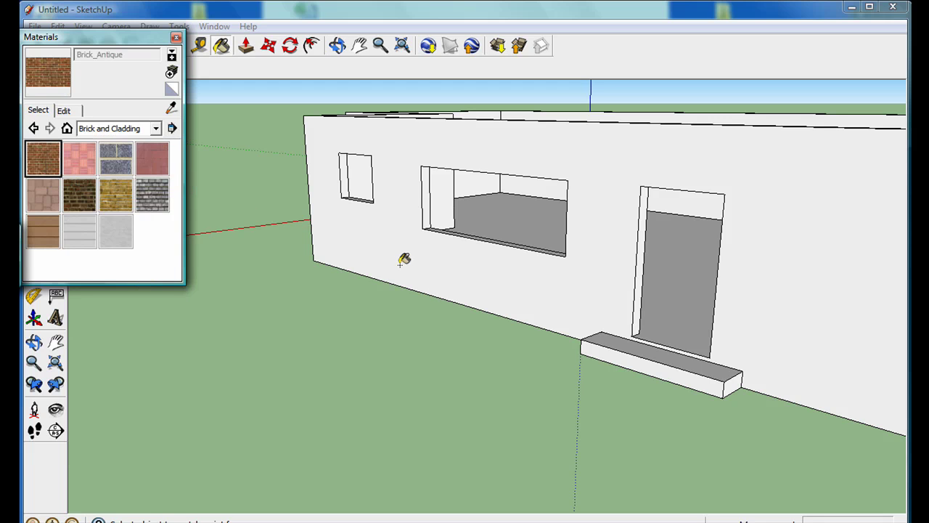
click(381, 231)
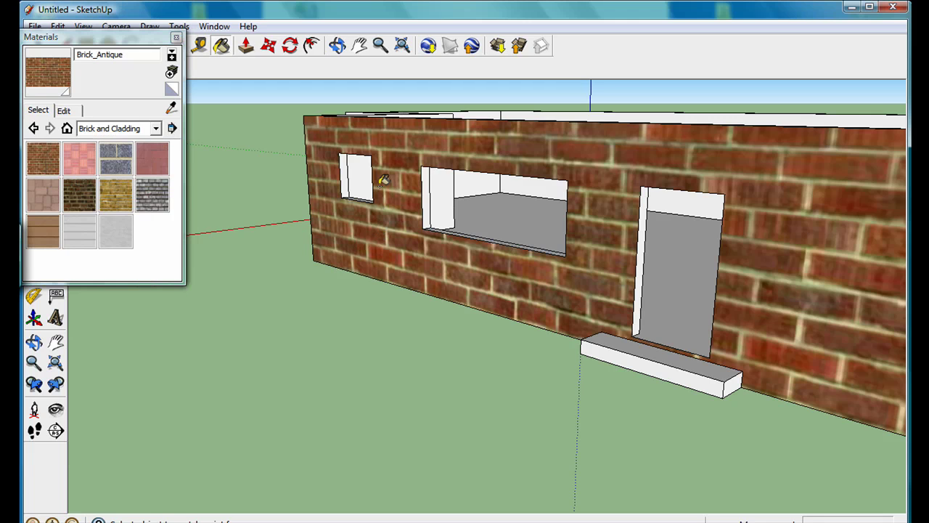
click(430, 199)
click(346, 174)
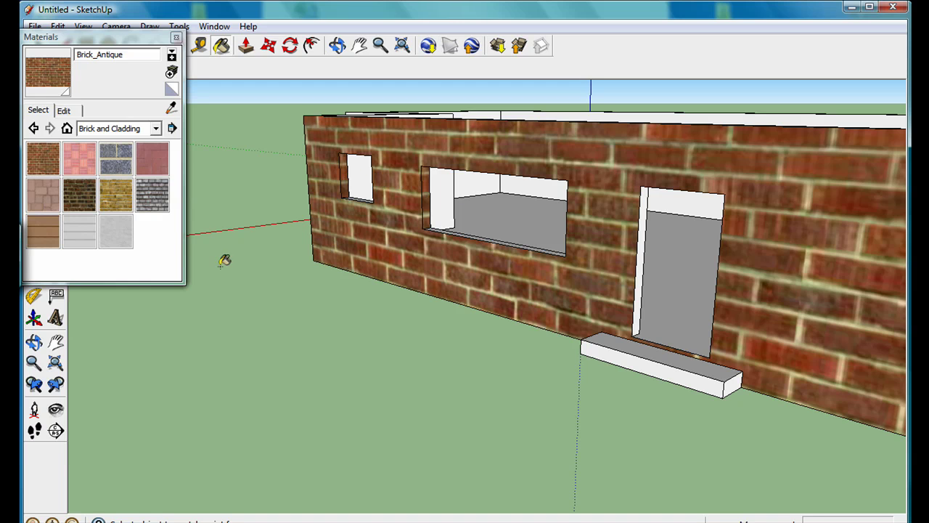
Step: Try Brick_Rough_Dark, Brick_Tumbled and Brick_Basket_Two on the wall, settling on Brick_Rough_Tan
click(80, 195)
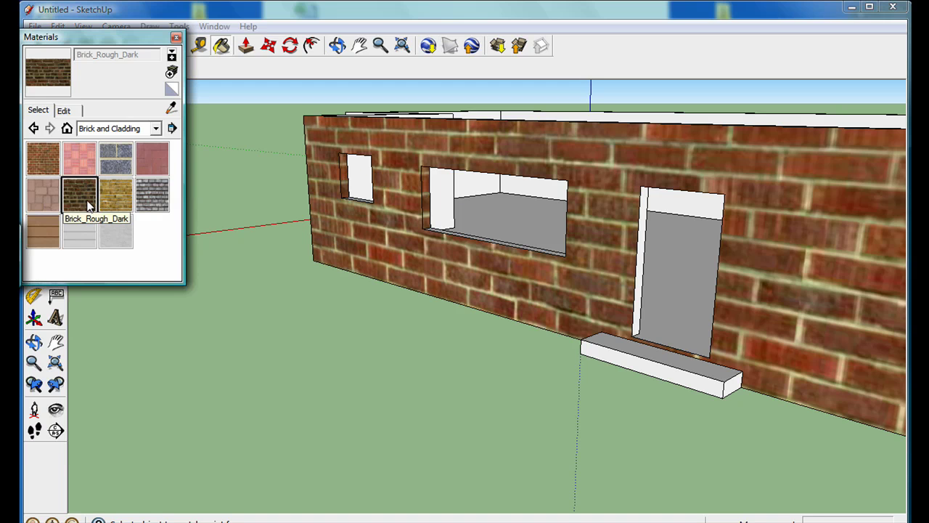
click(408, 195)
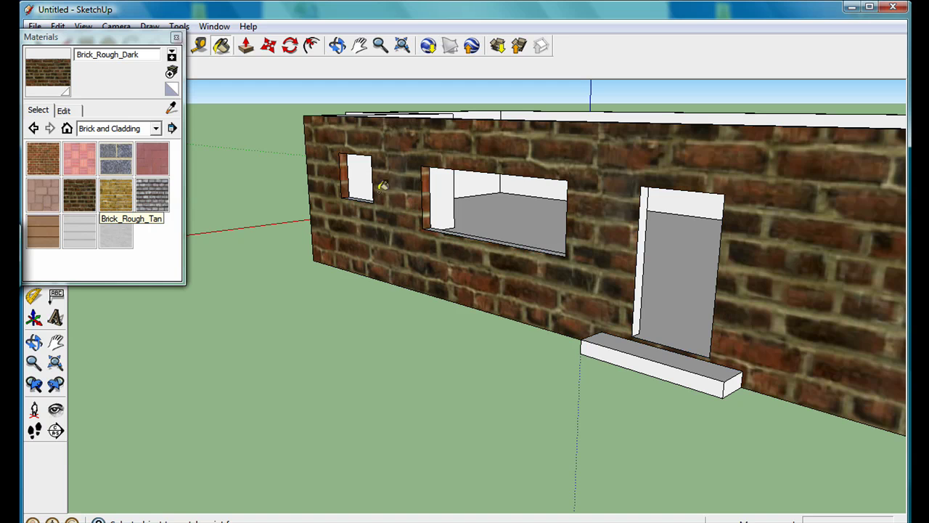
click(153, 197)
click(330, 219)
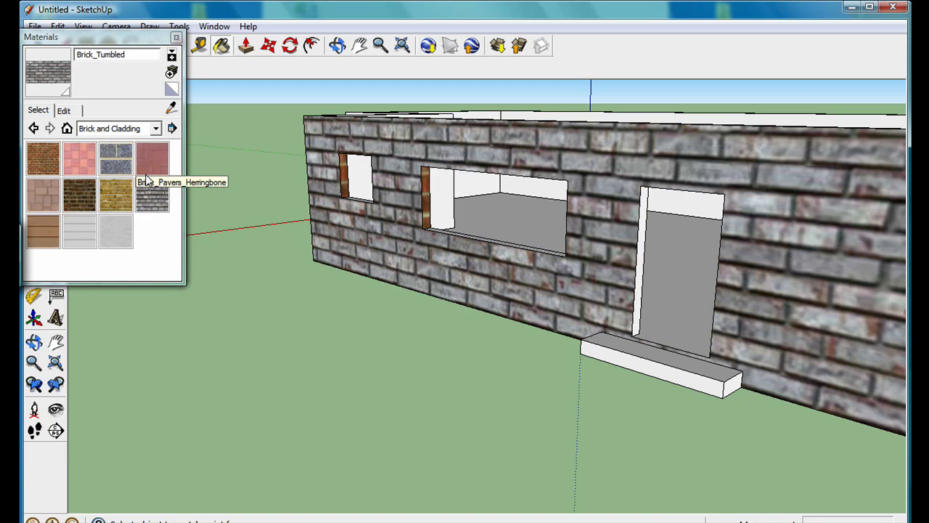
click(75, 163)
click(368, 242)
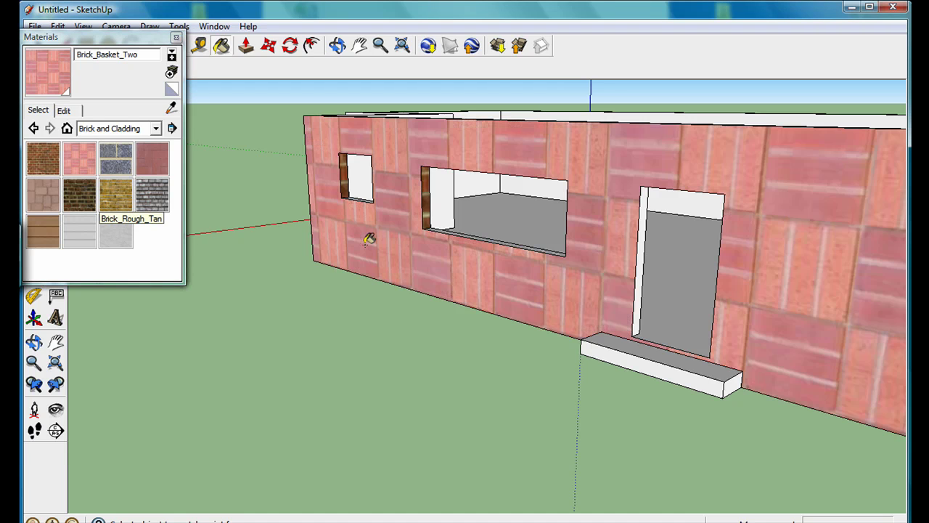
click(115, 205)
click(345, 212)
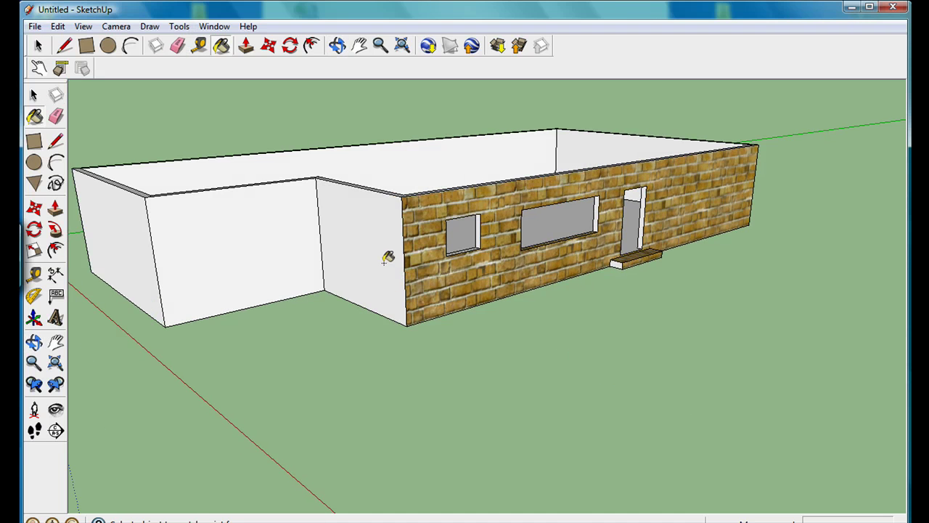
Step: Paint the remaining outer wall faces, including the long back wall, with tan brick
click(384, 260)
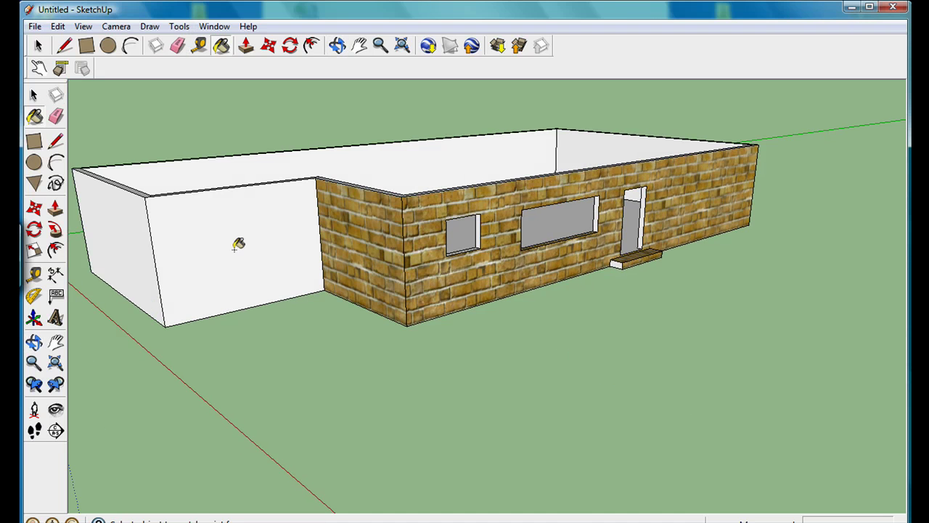
click(234, 247)
click(161, 266)
mouse_move(240, 326)
middle_down()
mouse_move(642, 353)
mouse_move(747, 336)
middle_up()
click(456, 329)
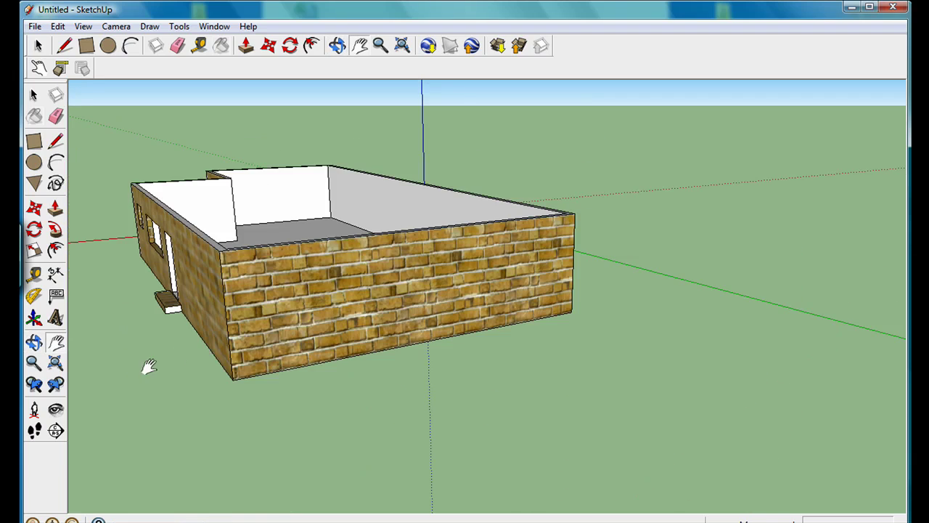
Step: Paint the door jamb's side face with Brick_Rough_Tan
middle_drag(145, 370, 221, 347)
scroll(221, 347, up, 6)
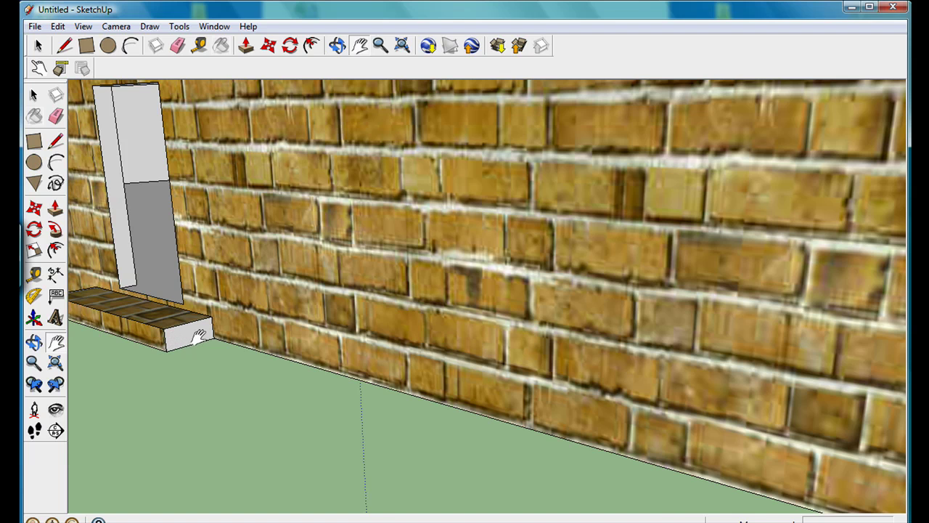
scroll(198, 336, down, 6)
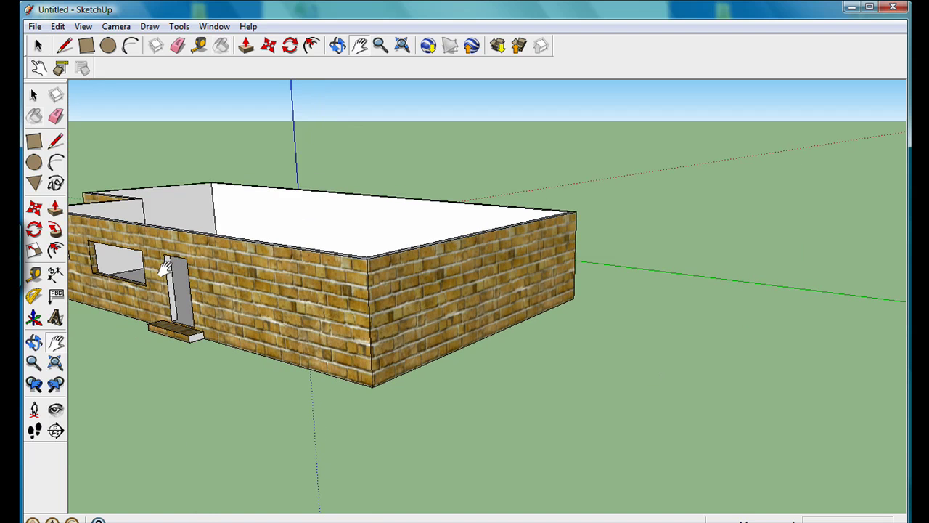
scroll(160, 270, up, 6)
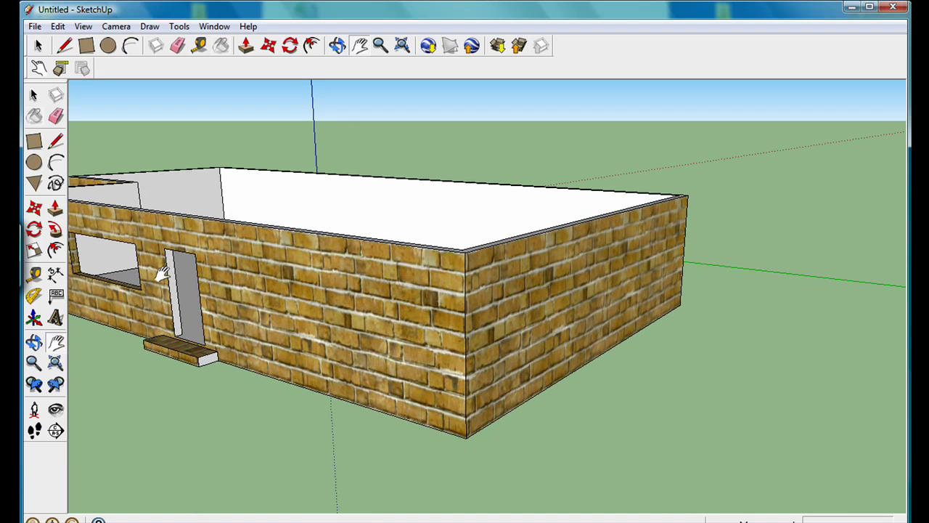
scroll(173, 272, up, 5)
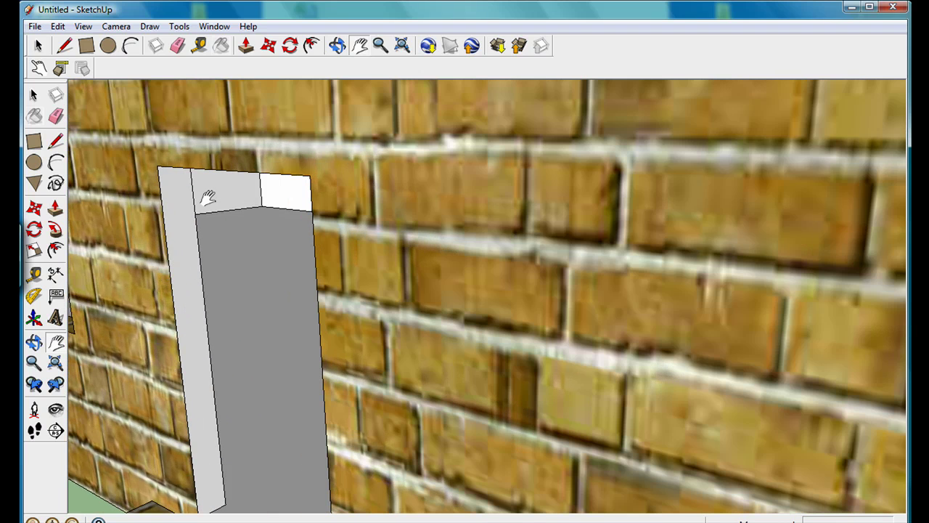
click(221, 45)
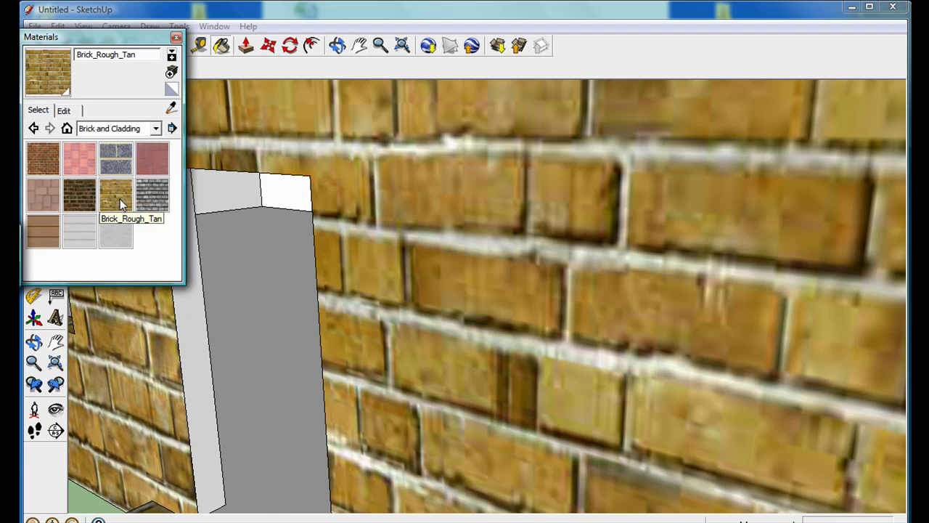
click(195, 306)
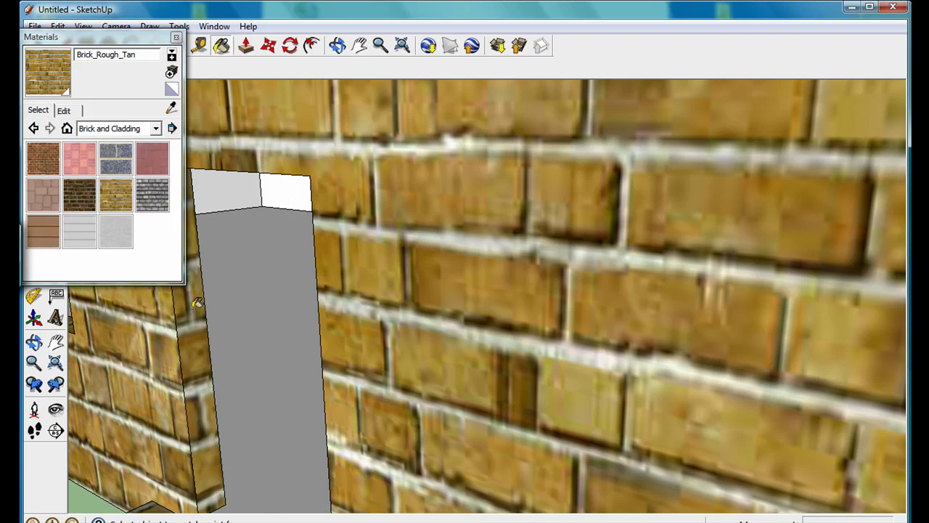
click(178, 38)
Step: Paint the step's front face and the back wall's inner face with tan brick
scroll(244, 284, down, 6)
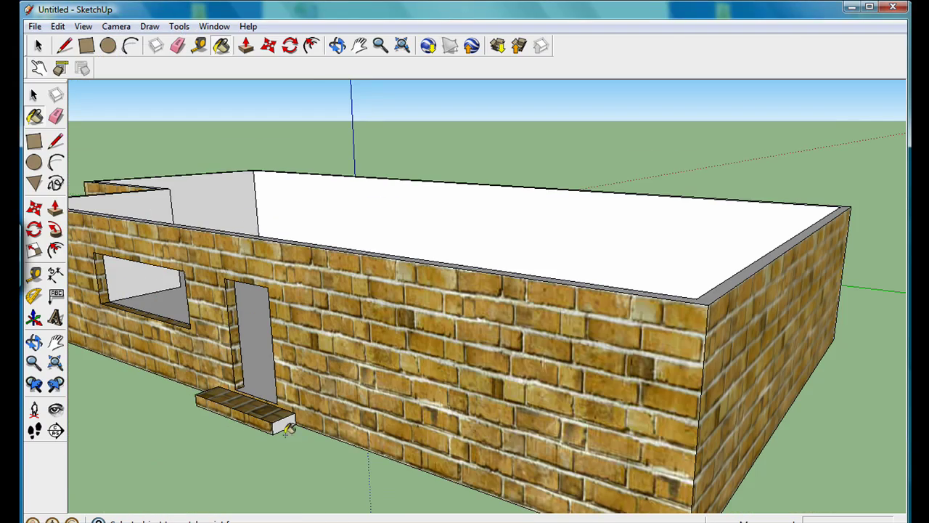
scroll(282, 427, up, 6)
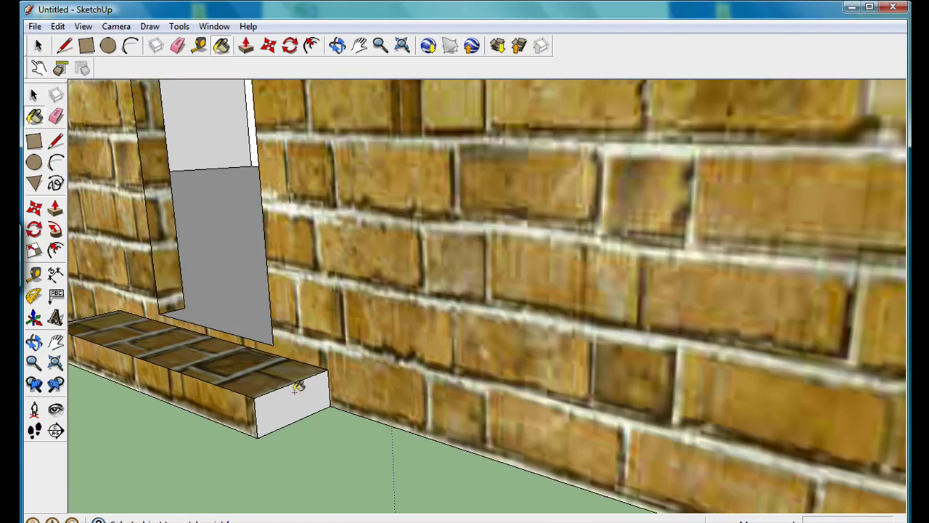
click(297, 386)
scroll(276, 396, down, 7)
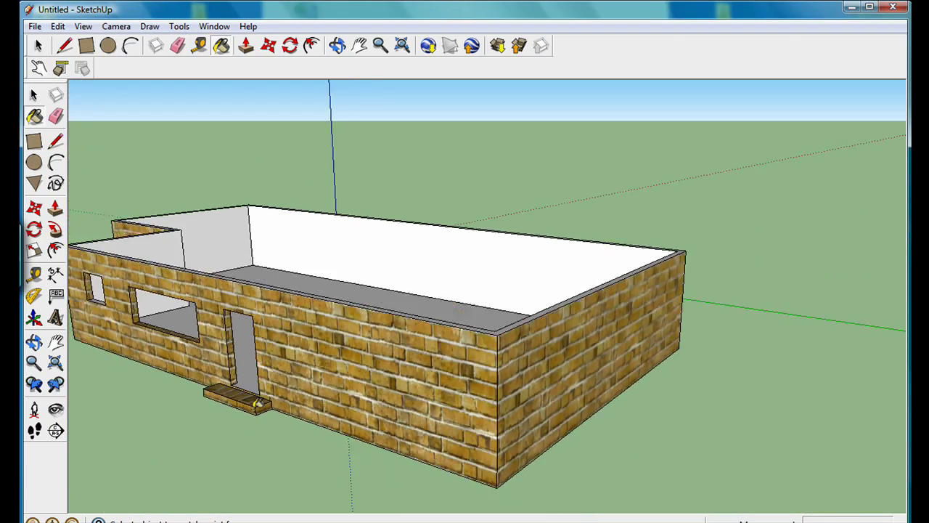
middle_drag(255, 403, 535, 328)
click(551, 240)
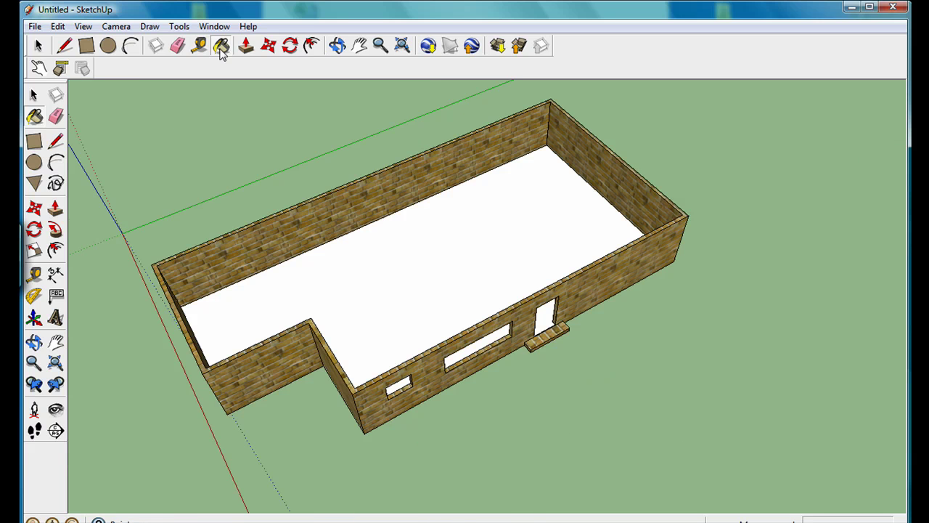
Step: From a top view, draw a ground rectangle from the origin to a far corner beyond the house
click(221, 47)
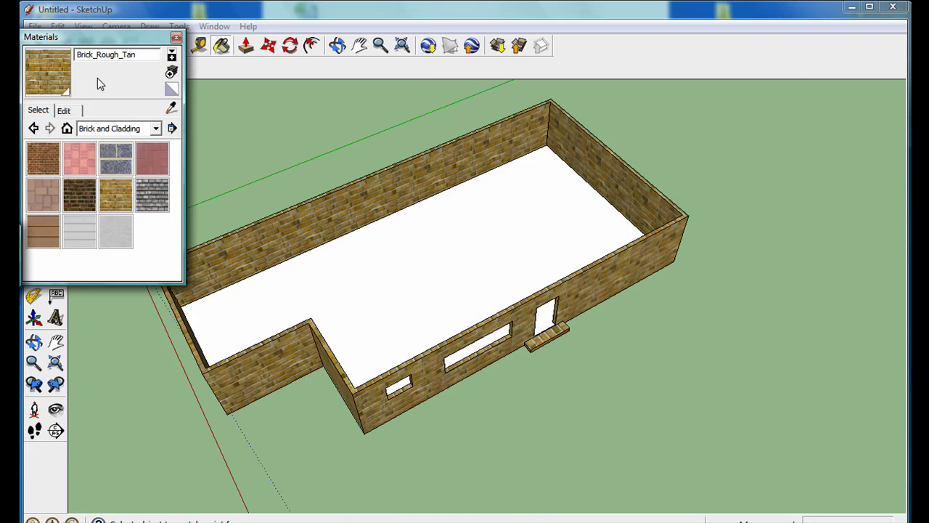
click(176, 34)
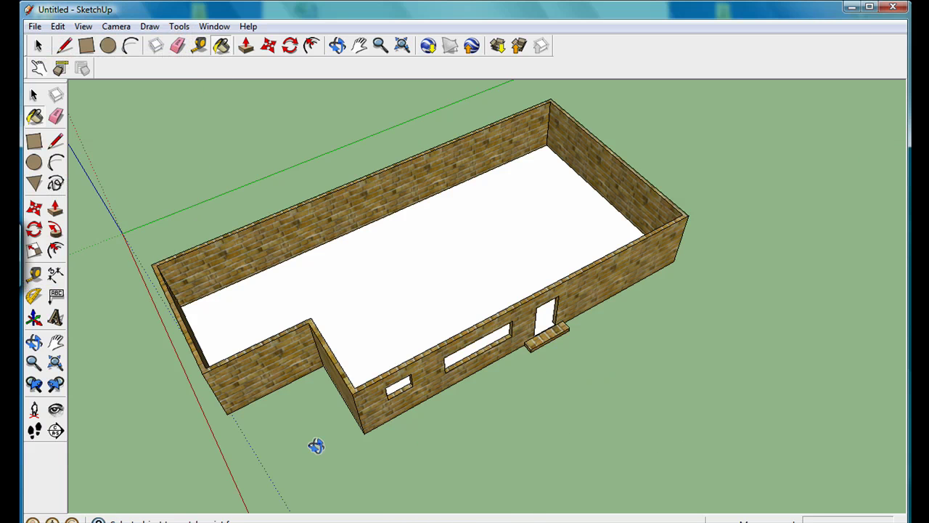
mouse_move(315, 442)
middle_down()
mouse_move(549, 444)
mouse_move(583, 434)
mouse_move(564, 502)
mouse_move(573, 501)
middle_up()
scroll(606, 298, down, 3)
scroll(606, 297, down, 2)
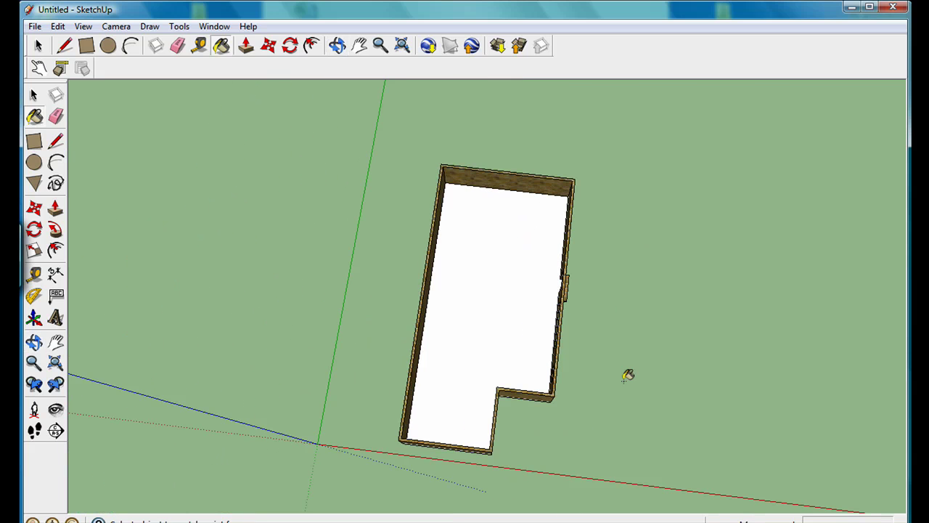
click(78, 52)
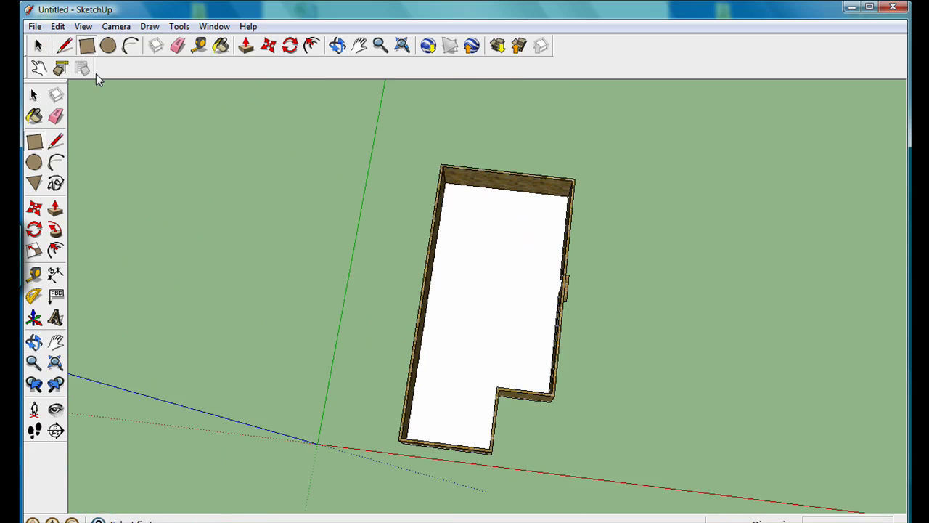
click(336, 444)
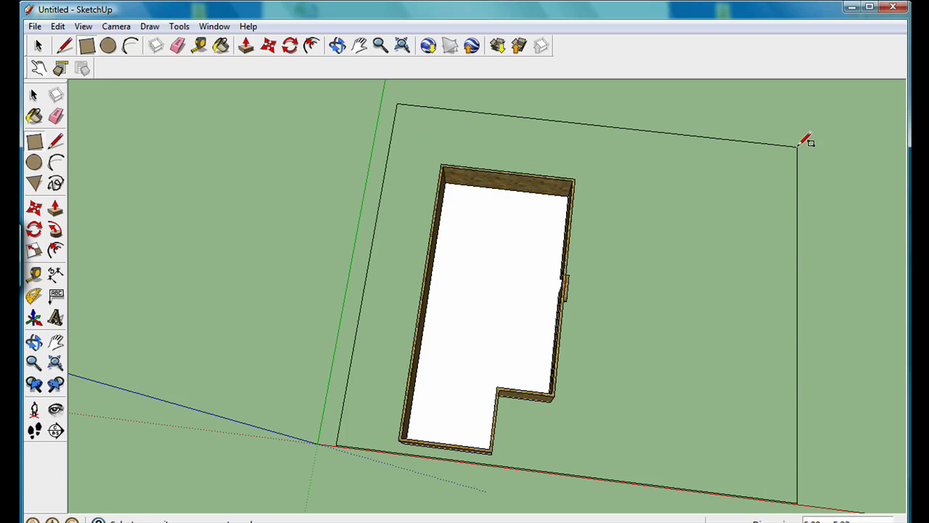
click(797, 145)
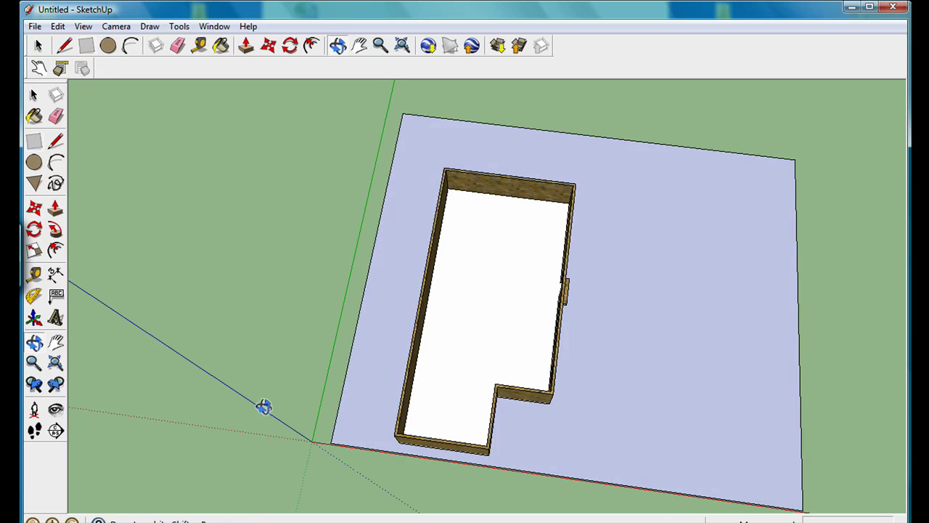
mouse_move(257, 346)
middle_down()
mouse_move(259, 150)
mouse_move(275, 261)
mouse_move(228, 402)
mouse_move(226, 392)
middle_up()
Step: Paint the ground face with Vegetation_HoneyLocust from the Vegetation material category
click(219, 49)
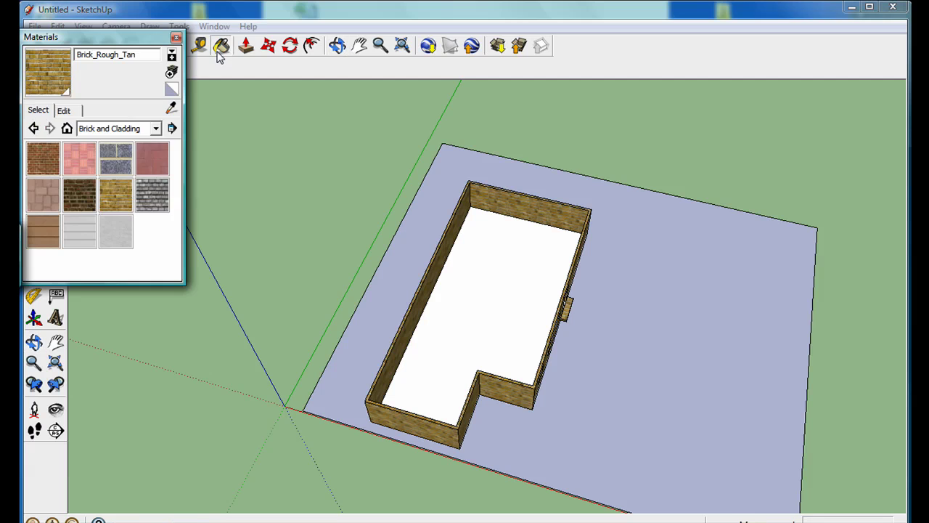
click(155, 128)
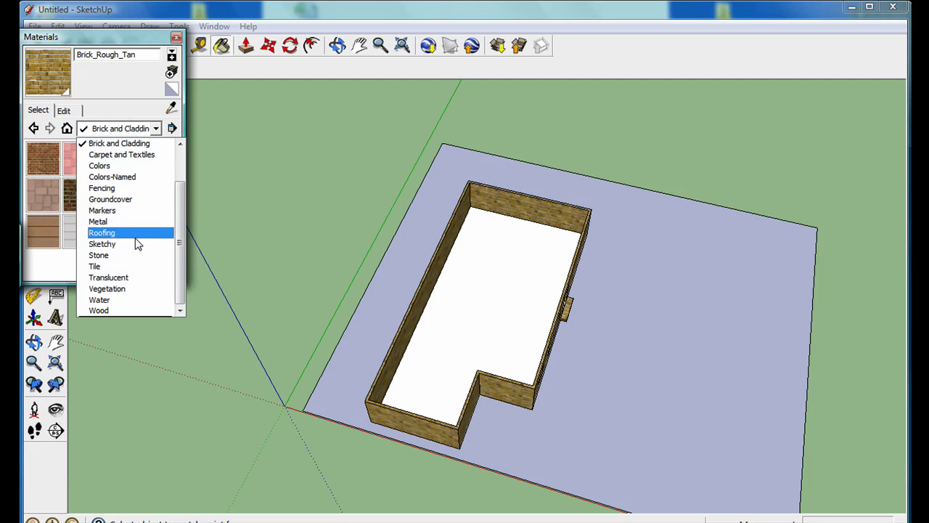
click(134, 289)
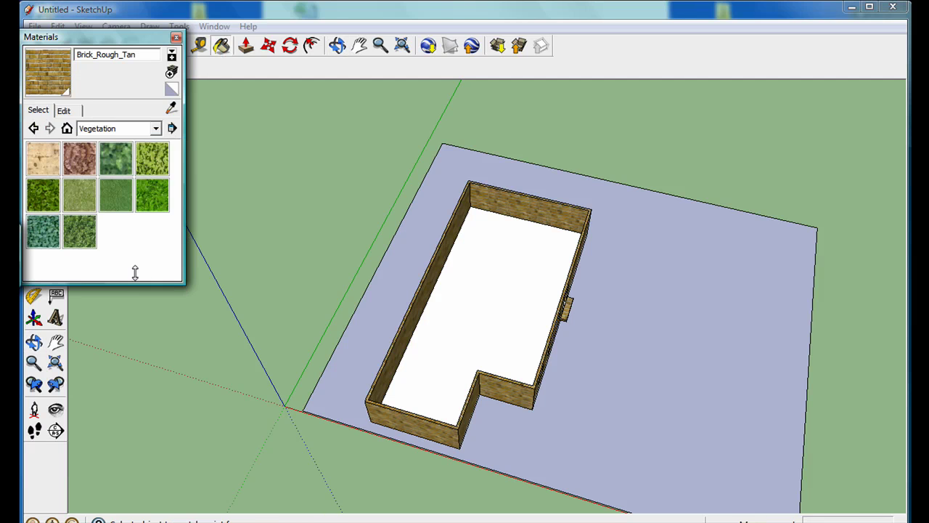
click(152, 194)
click(628, 407)
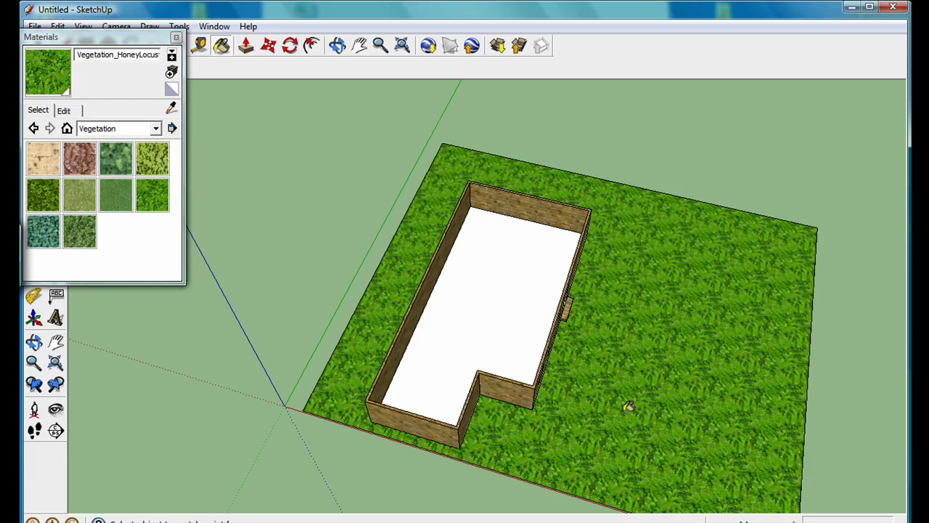
scroll(602, 338, down, 3)
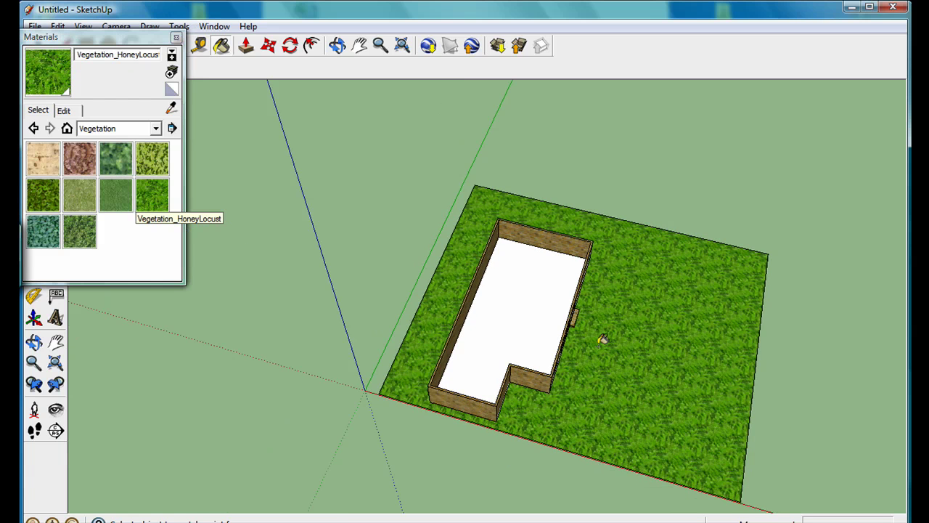
scroll(616, 433, up, 4)
scroll(606, 446, up, 2)
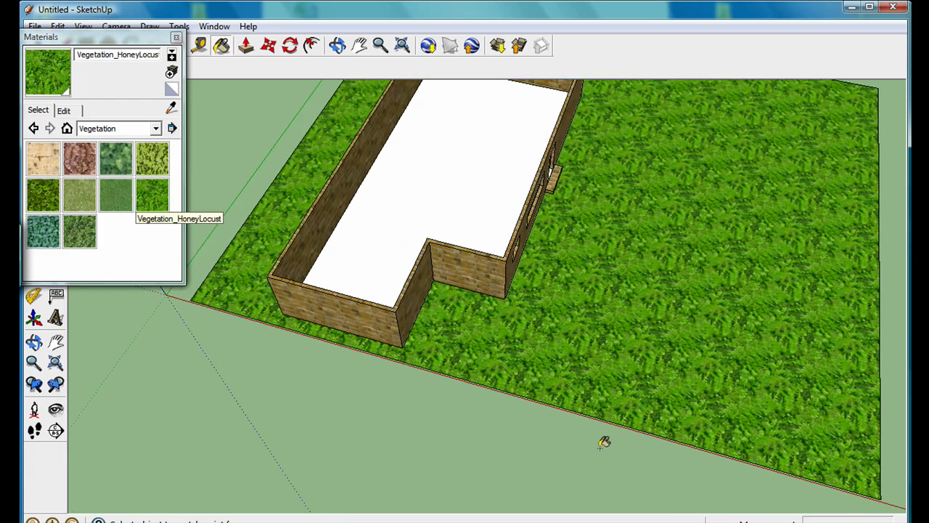
scroll(606, 402, down, 4)
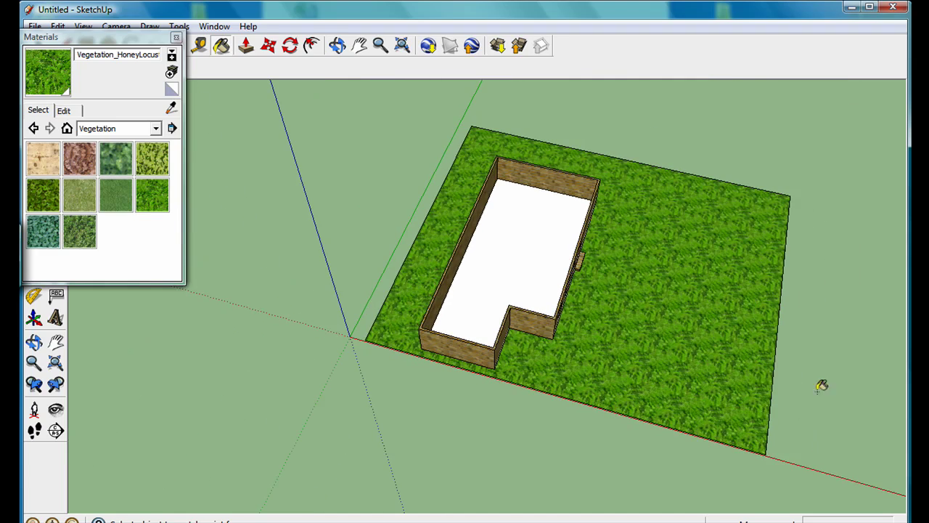
mouse_move(826, 387)
middle_down()
mouse_move(769, 417)
mouse_move(494, 321)
mouse_move(423, 264)
mouse_move(283, 218)
mouse_move(283, 205)
mouse_move(334, 210)
mouse_move(276, 177)
middle_up()
Step: Draw a thin rectangular strip along the lawn's near edge
click(175, 38)
click(86, 45)
scroll(215, 376, up, 1)
click(203, 369)
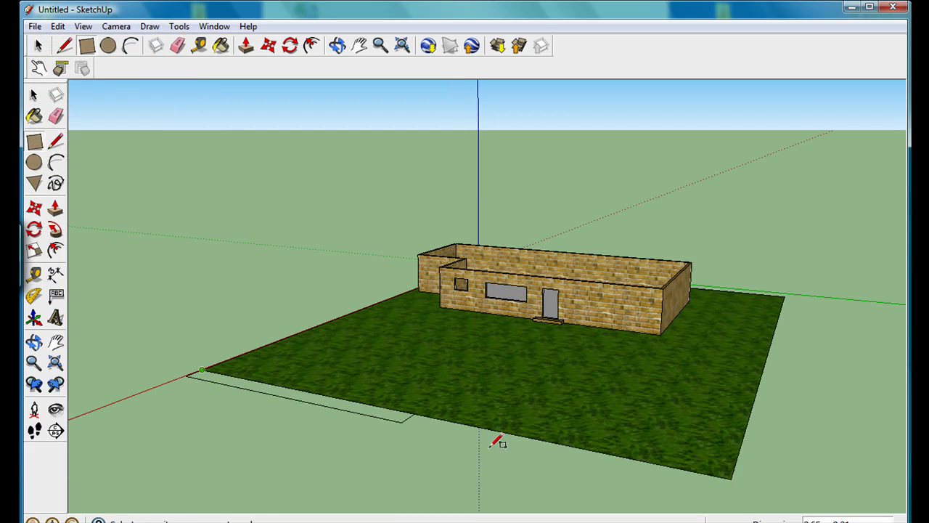
click(739, 451)
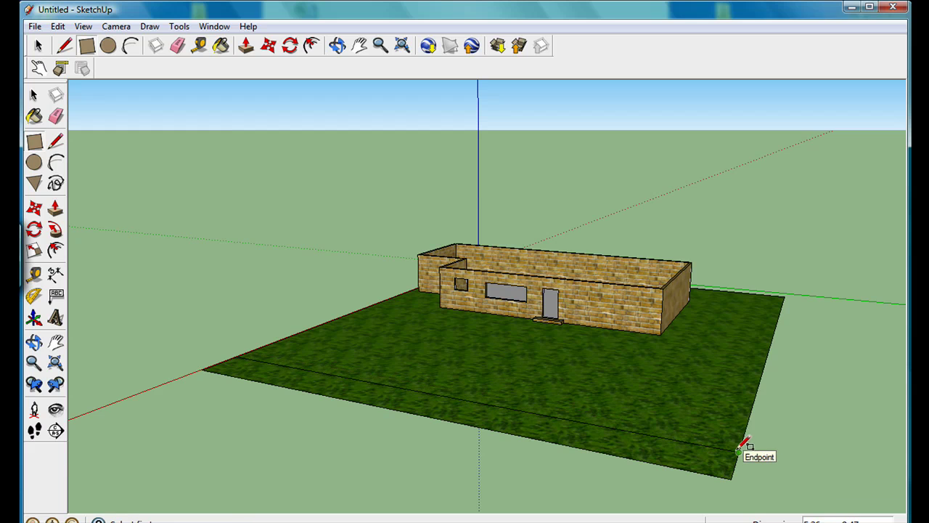
Step: Push/pull the strip upward into a tall block
click(247, 45)
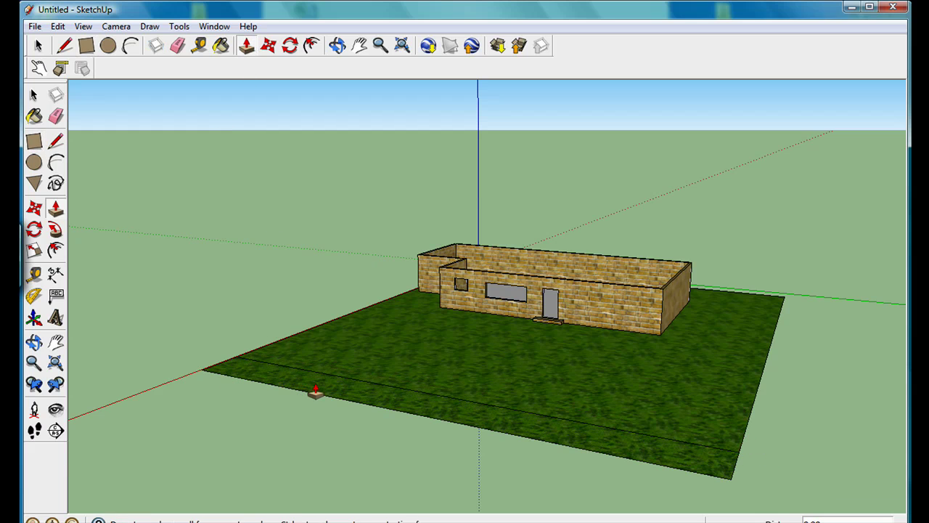
drag(311, 389, 336, 368)
middle_drag(837, 412, 189, 379)
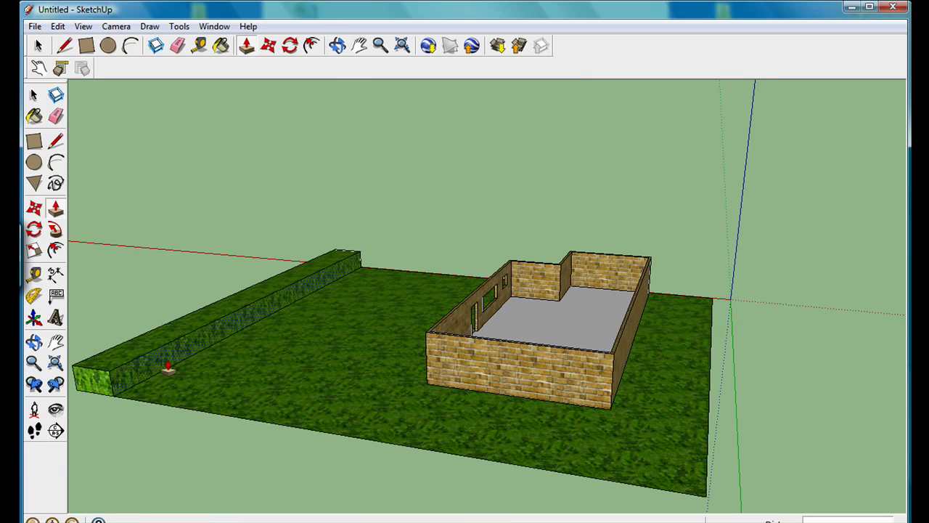
Step: Push the block's side face back to thin it and lower its top into a low wall
drag(162, 367, 111, 374)
scroll(110, 373, up, 10)
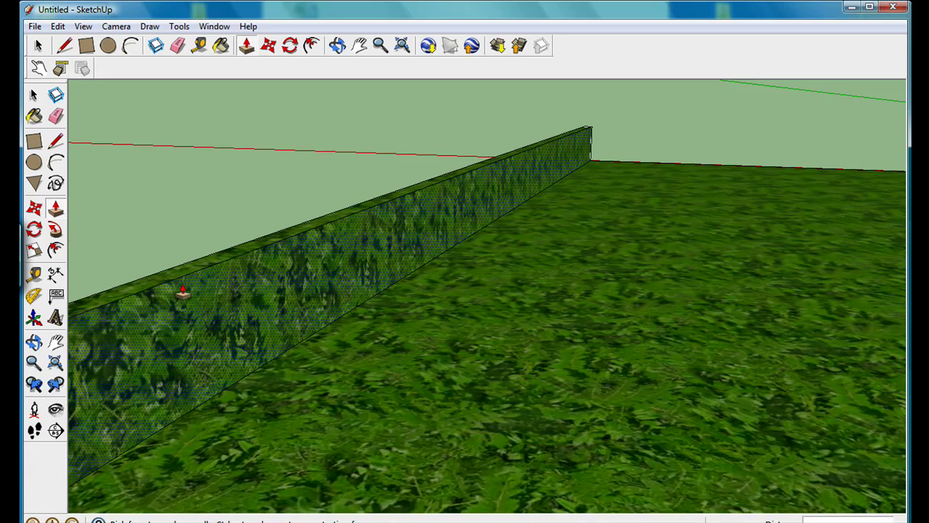
scroll(183, 293, up, 3)
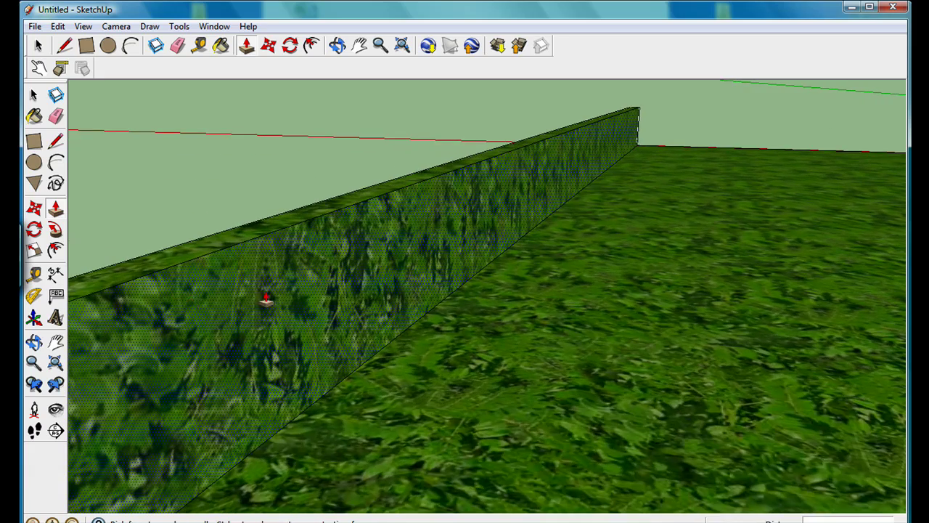
scroll(237, 287, up, 1)
scroll(230, 285, up, 1)
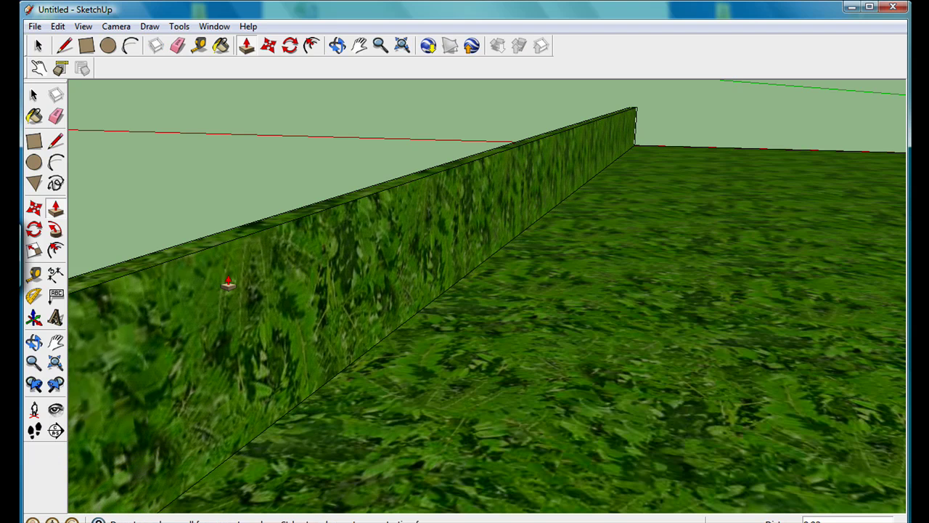
drag(223, 247, 223, 278)
scroll(277, 289, down, 5)
middle_drag(193, 487, 448, 517)
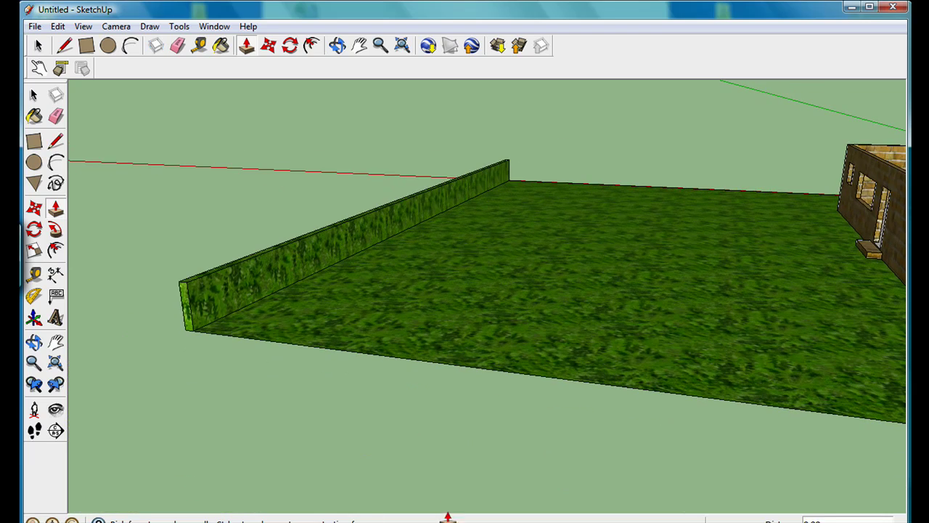
middle_drag(301, 431, 516, 436)
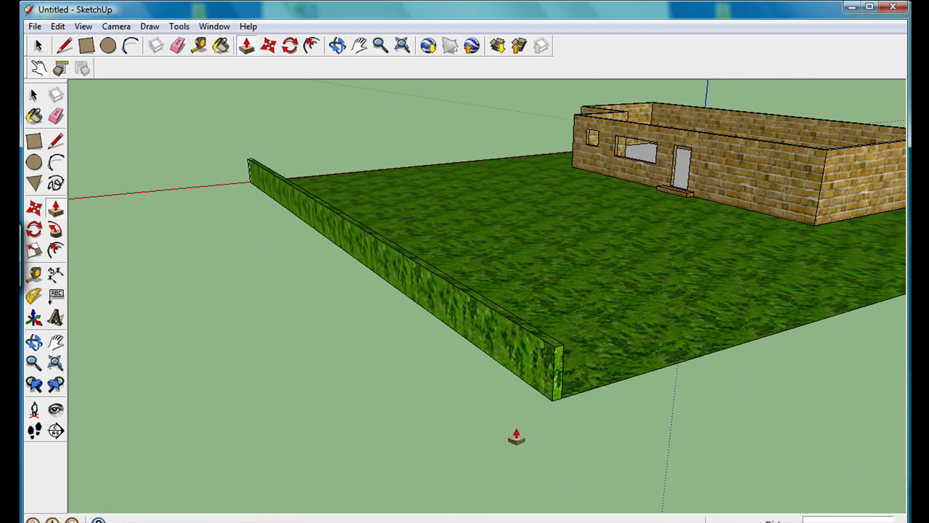
Step: Apply Fencing_Metal_Straight from the Fencing category to the lawn-edge wall and view it frontally
click(220, 45)
click(157, 129)
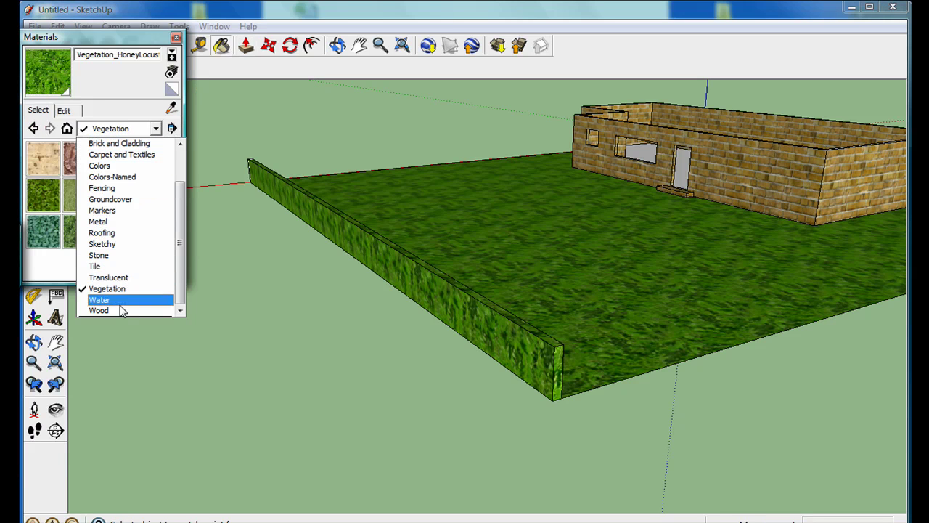
click(102, 188)
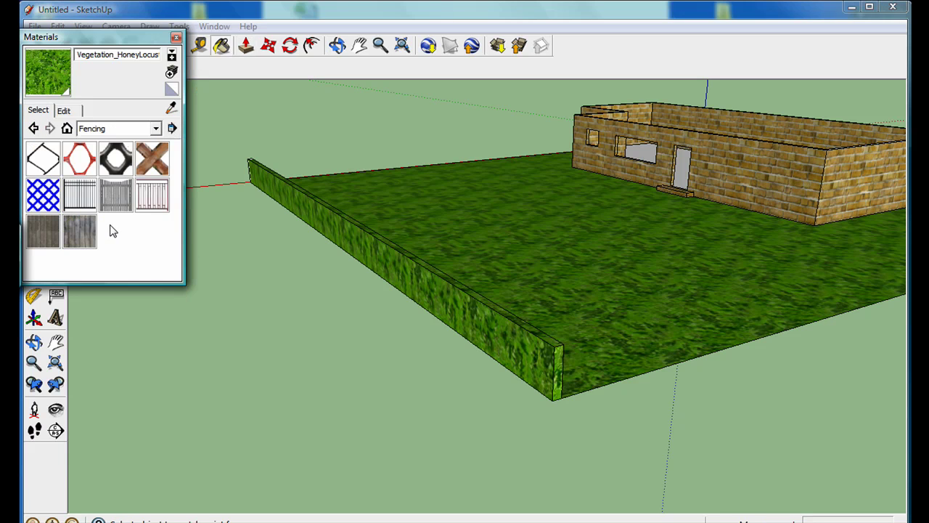
click(79, 195)
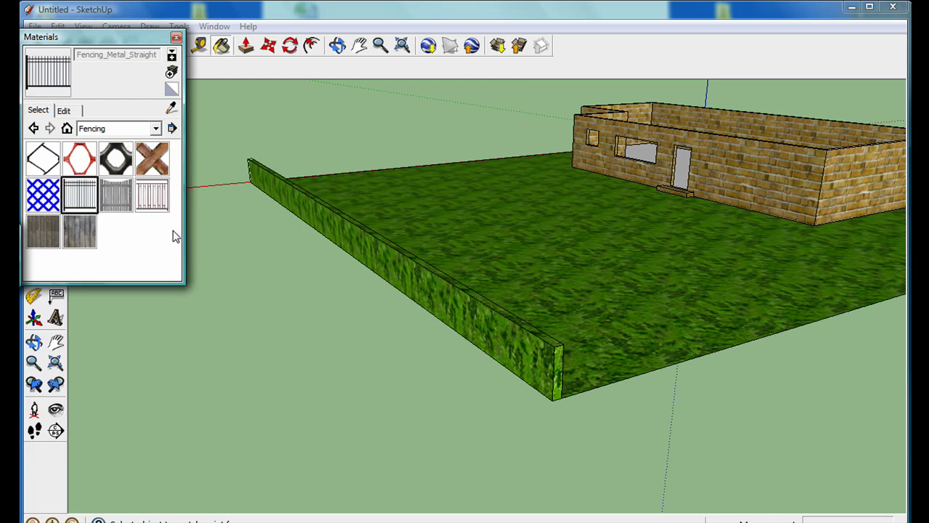
click(341, 231)
scroll(632, 269, down, 5)
shift+middle_drag(632, 270, 854, 262)
scroll(827, 250, up, 5)
drag(346, 421, 404, 440)
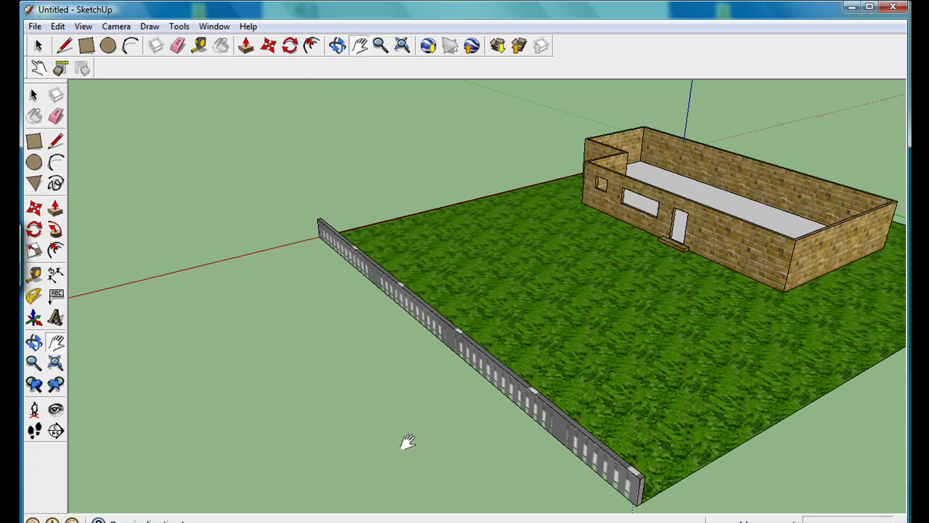
middle_drag(404, 440, 846, 443)
key(h)
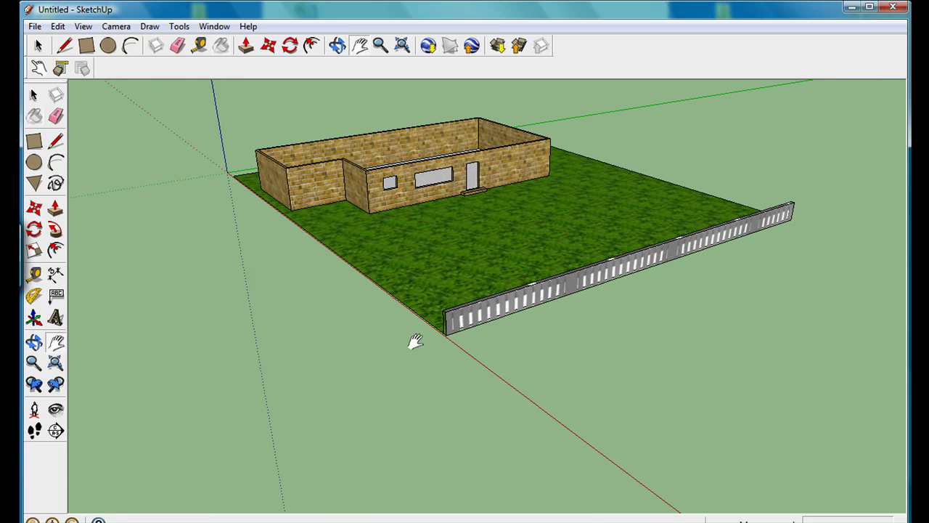